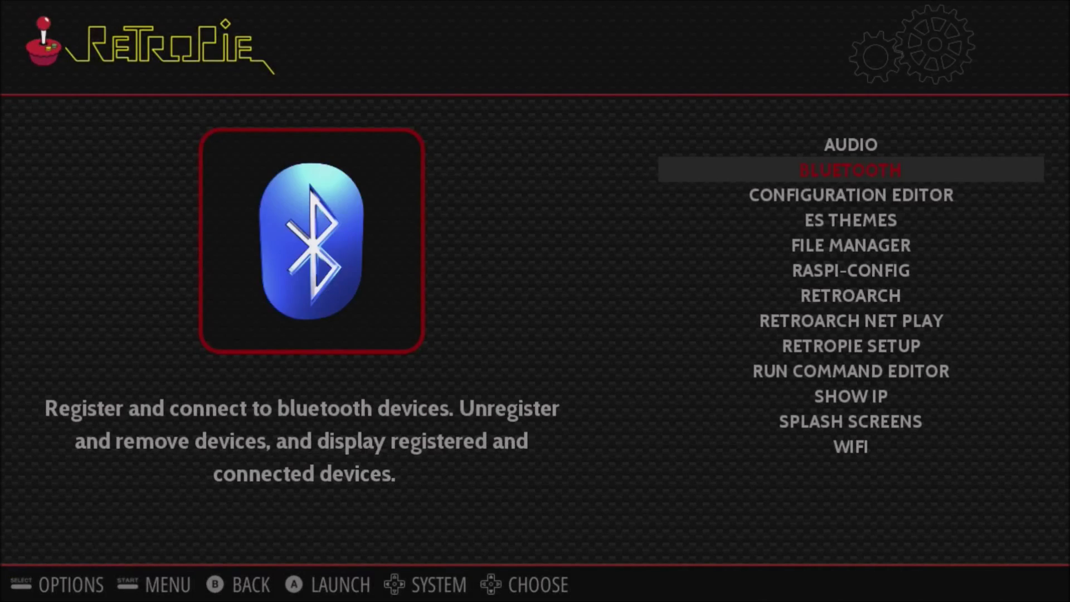
{"action": "key", "text": "Down"}
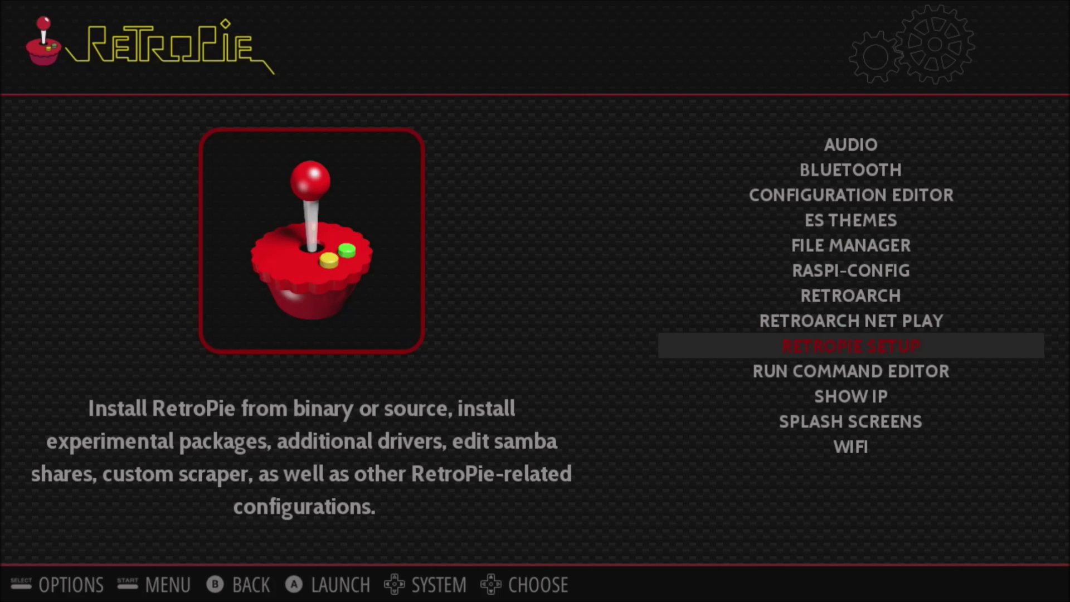
Highlight RETROPIE SETUP in EmulationStation's RetroPie menu and launch it.
{"action": "key", "text": "Return"}
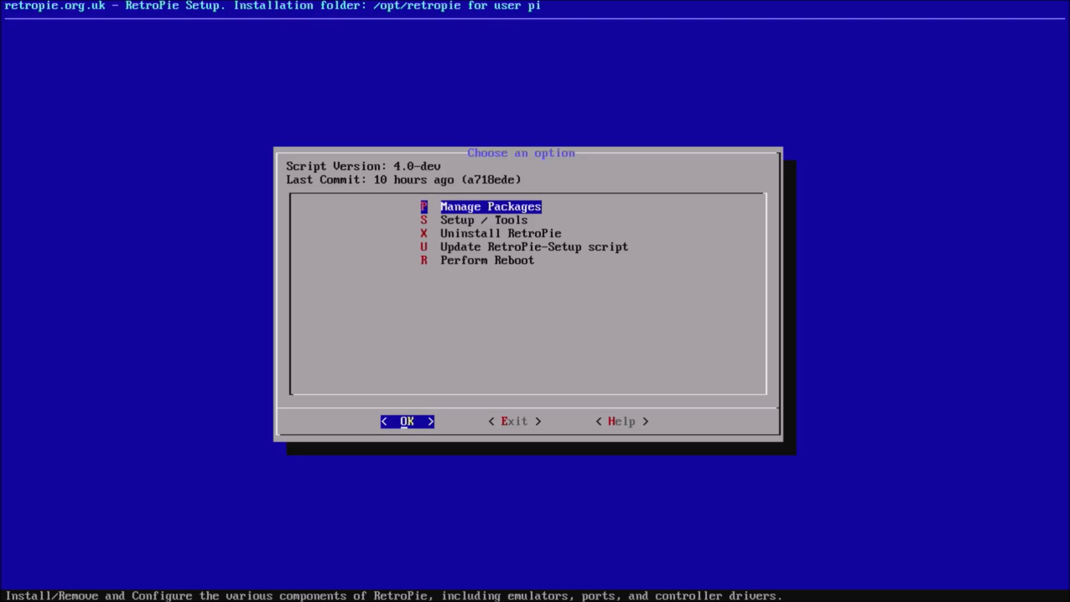
{"action": "key", "text": "Down"}
{"action": "key", "text": "Down"}
{"action": "key", "text": "Down"}
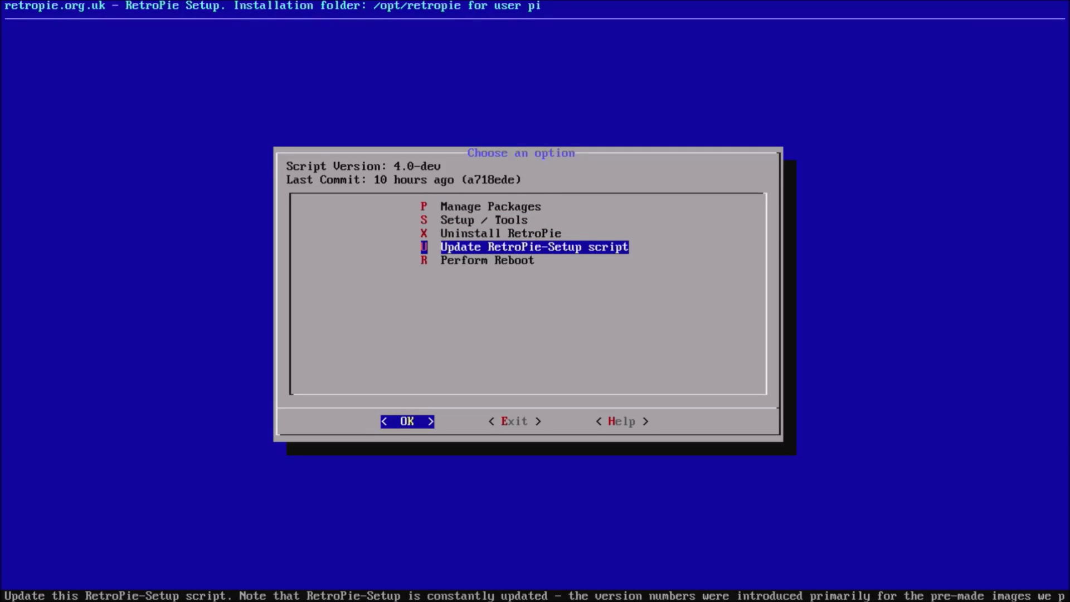
{"action": "key", "text": "Up"}
{"action": "key", "text": "Up"}
{"action": "key", "text": "Up"}
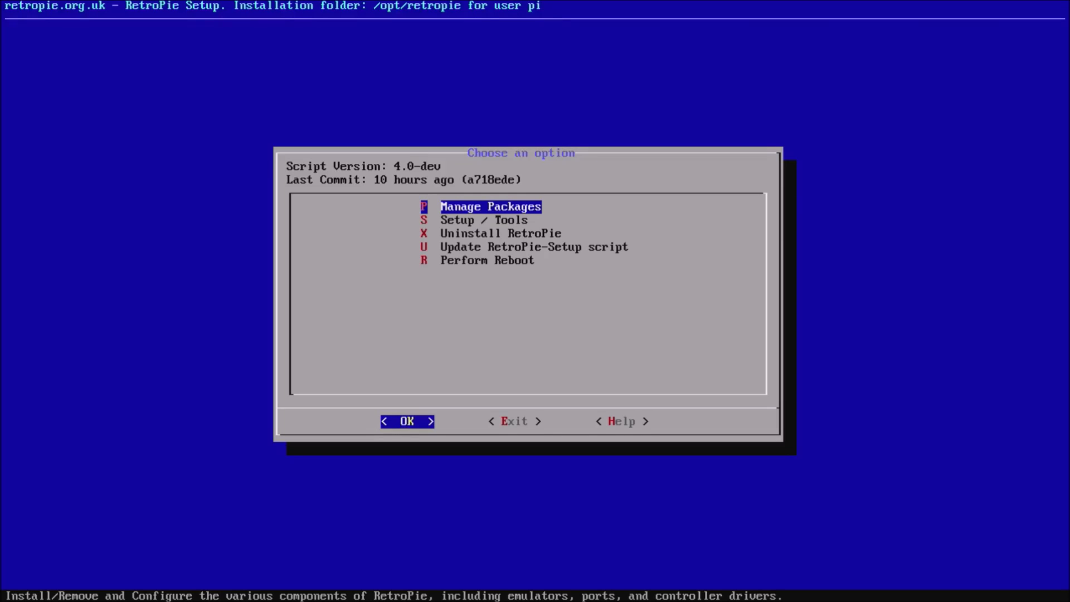
{"action": "key", "text": "Down"}
{"action": "key", "text": "Up"}
Enter Manage Packages and open the Manage core packages list.
{"action": "key", "text": "Return"}
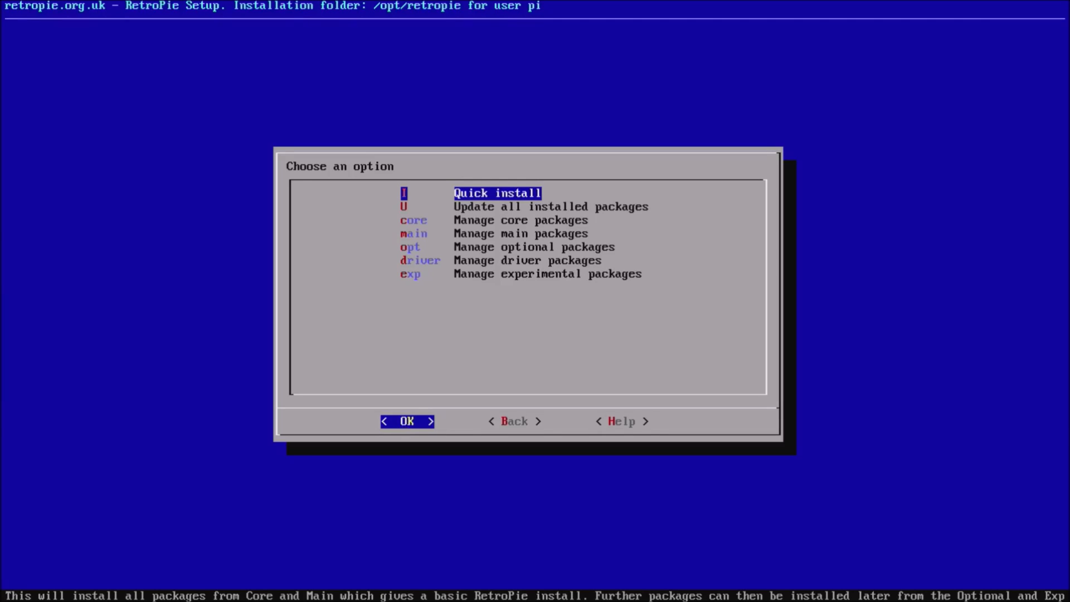
{"action": "key", "text": "Down"}
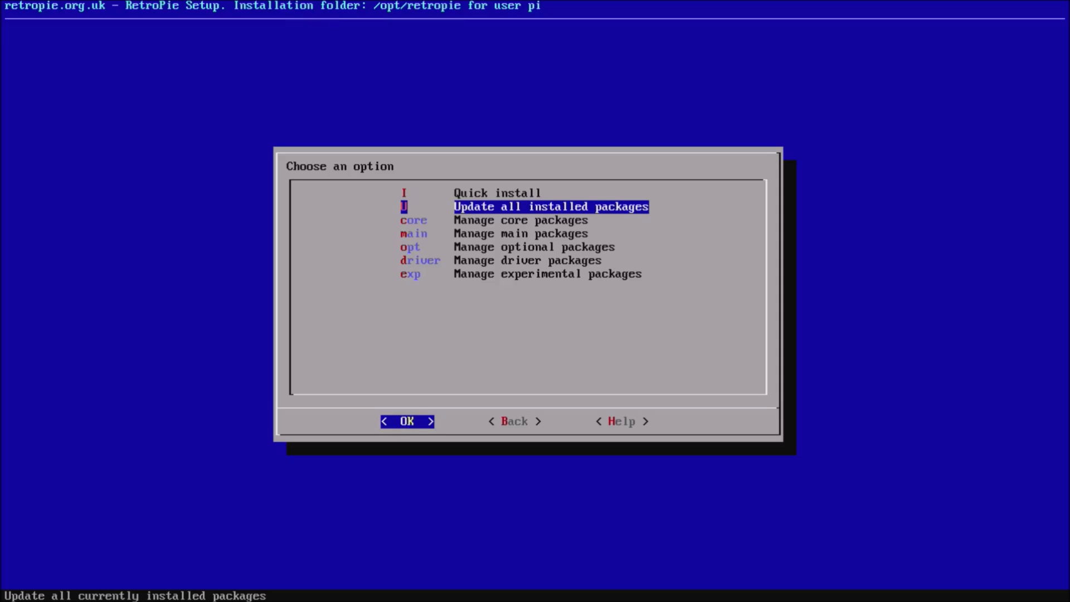
{"action": "key", "text": "Up"}
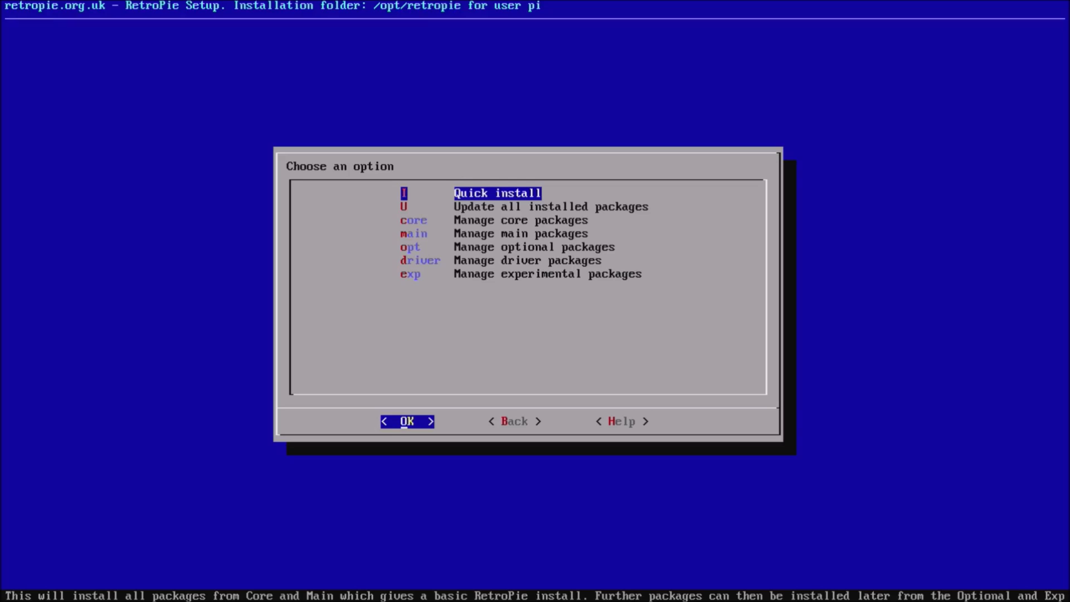
{"action": "key", "text": "Down"}
{"action": "key", "text": "Down"}
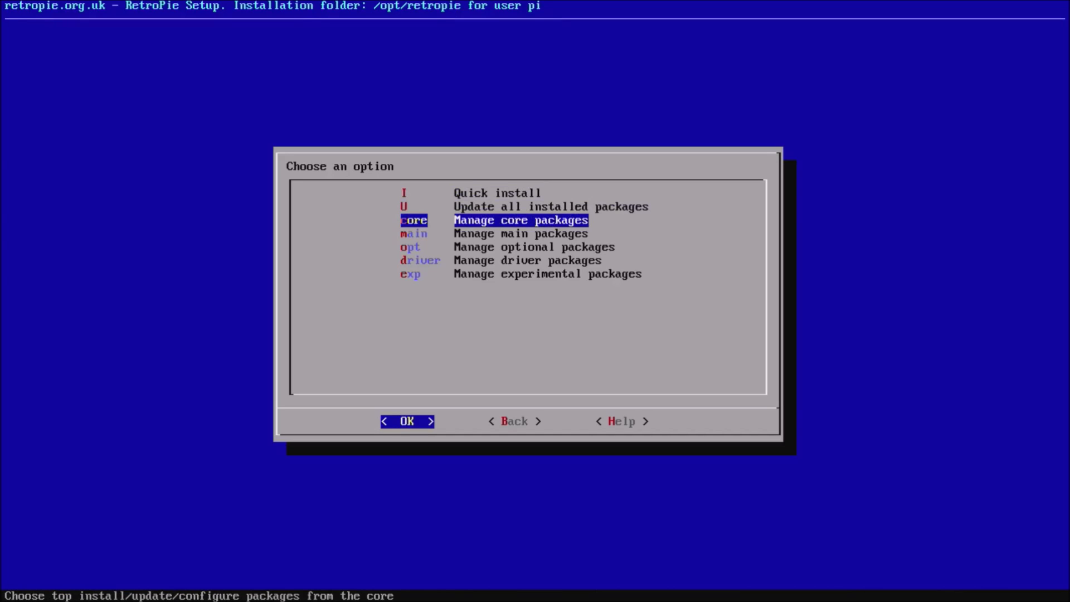
{"action": "key", "text": "Down"}
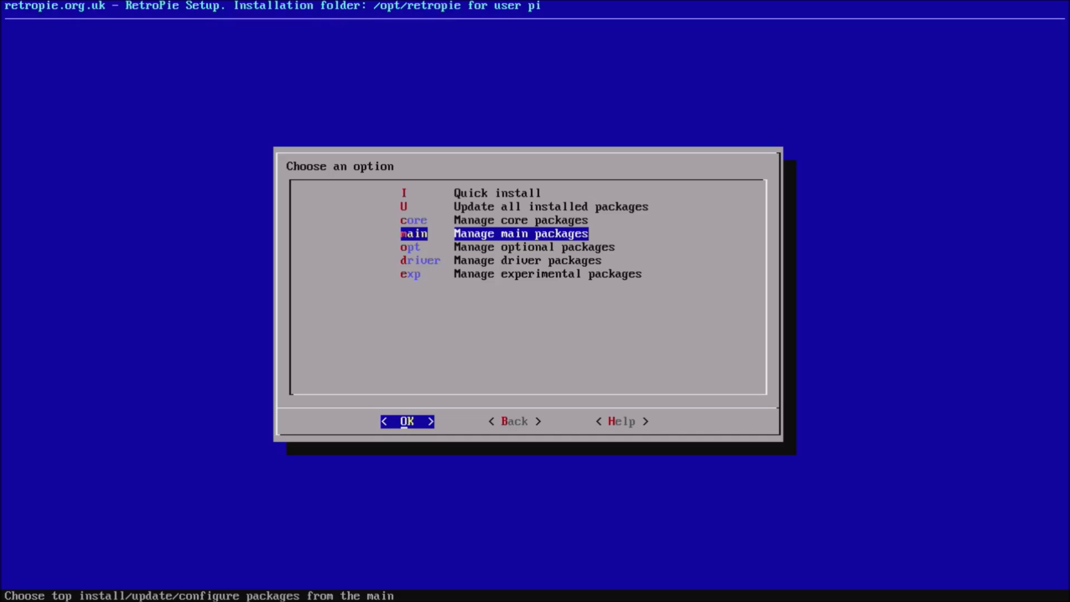
{"action": "key", "text": "Up"}
{"action": "key", "text": "Return"}
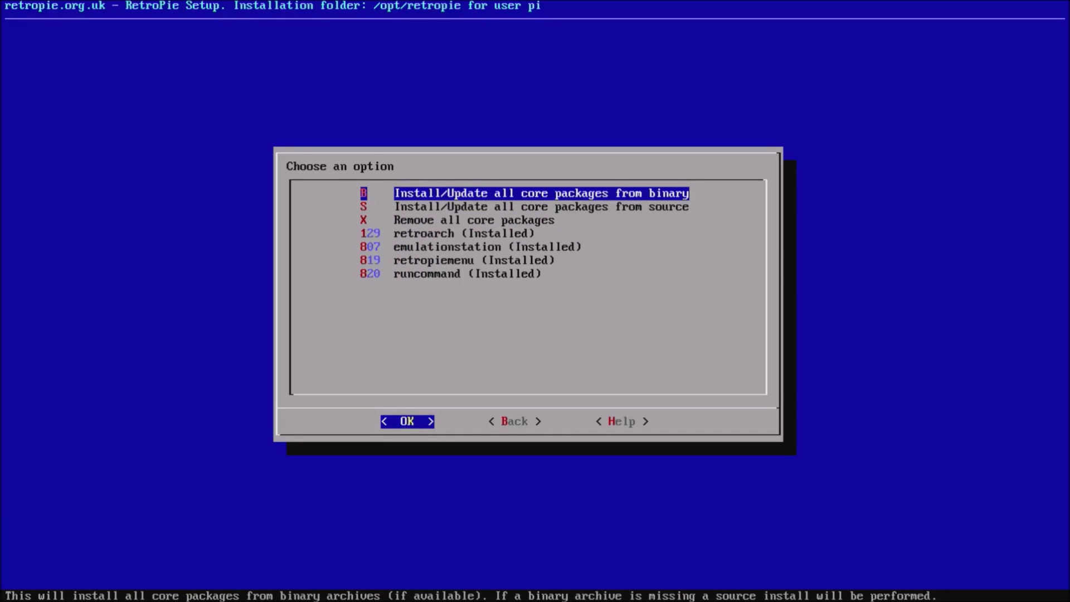
Browse retroarch, emulationstation, retropiemenu and runcommand, then go Back to Manage Packages.
{"action": "key", "text": "Down"}
{"action": "key", "text": "Down"}
{"action": "key", "text": "Down"}
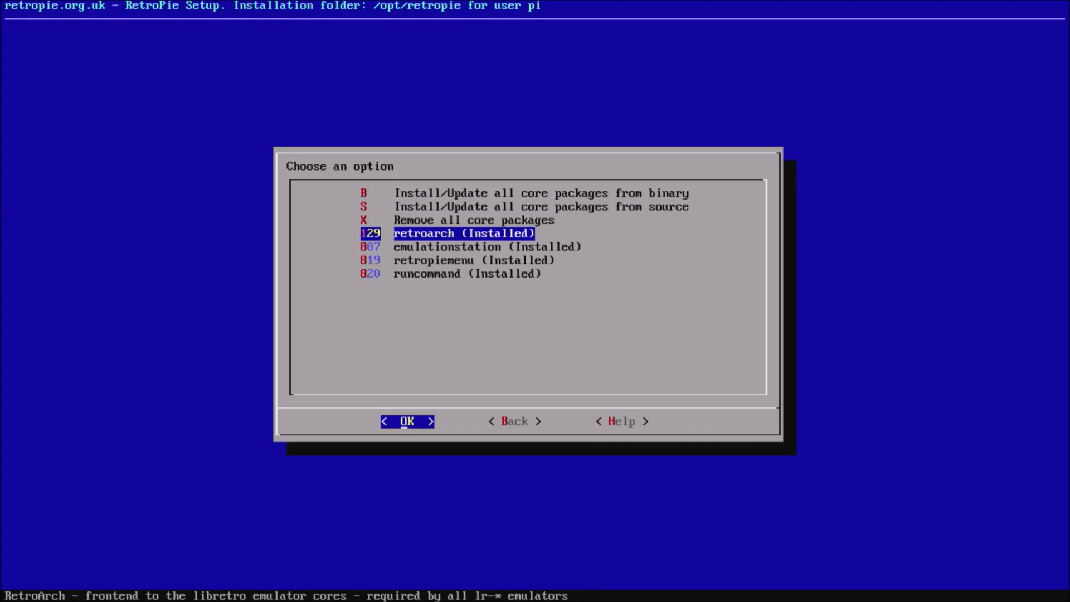
{"action": "key", "text": "Down"}
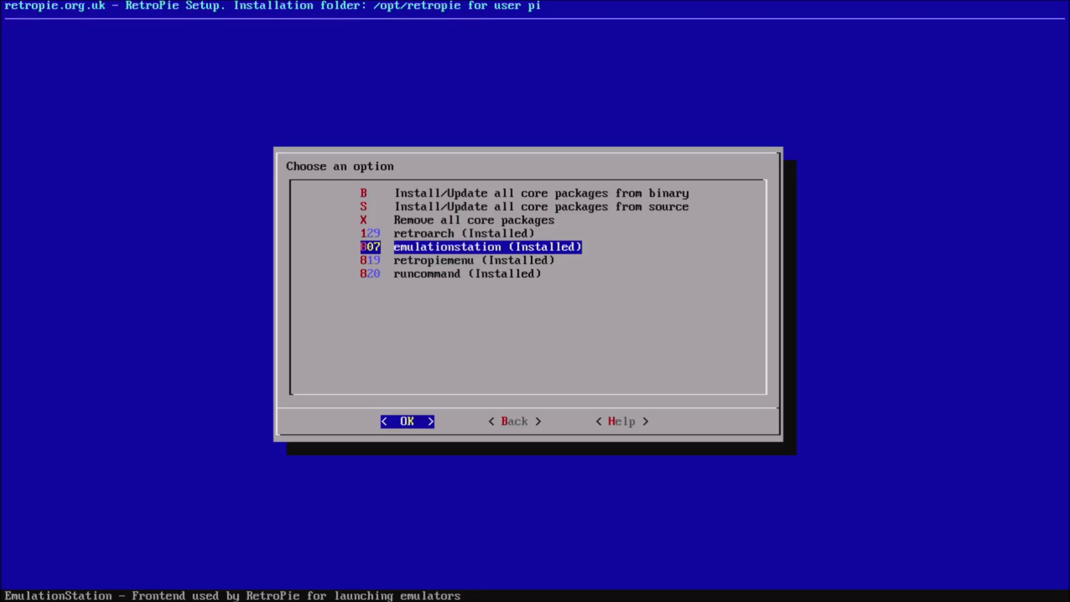
{"action": "key", "text": "Down"}
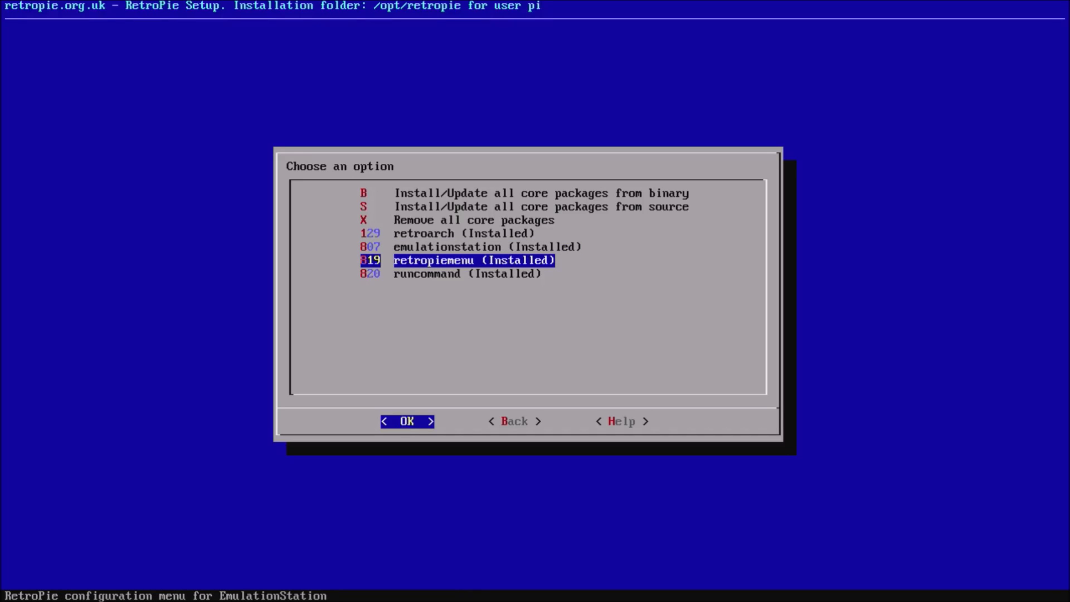
{"action": "key", "text": "Down"}
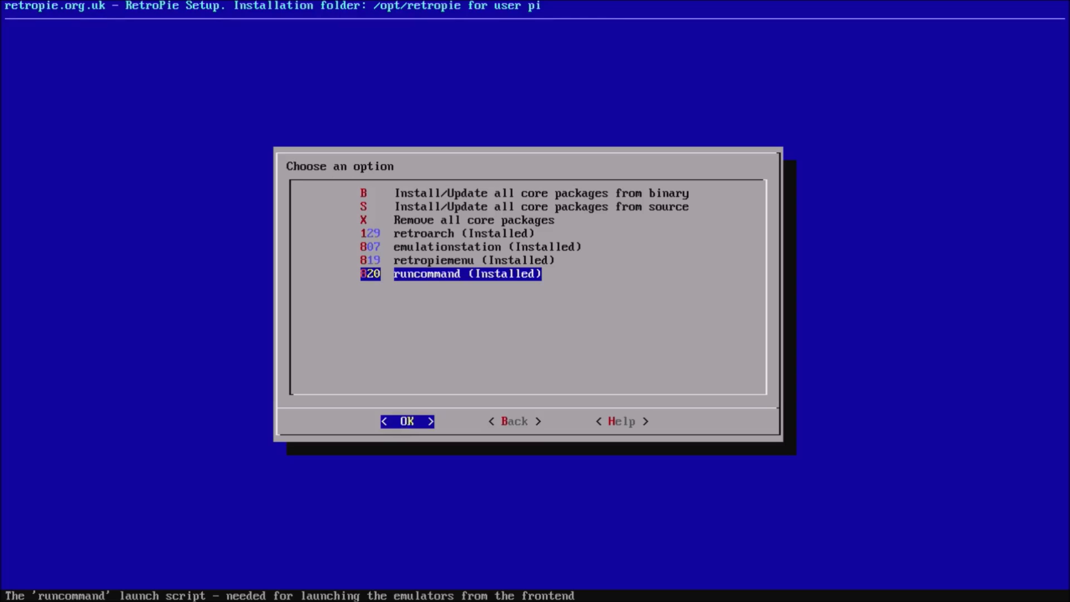
{"action": "key", "text": "Right"}
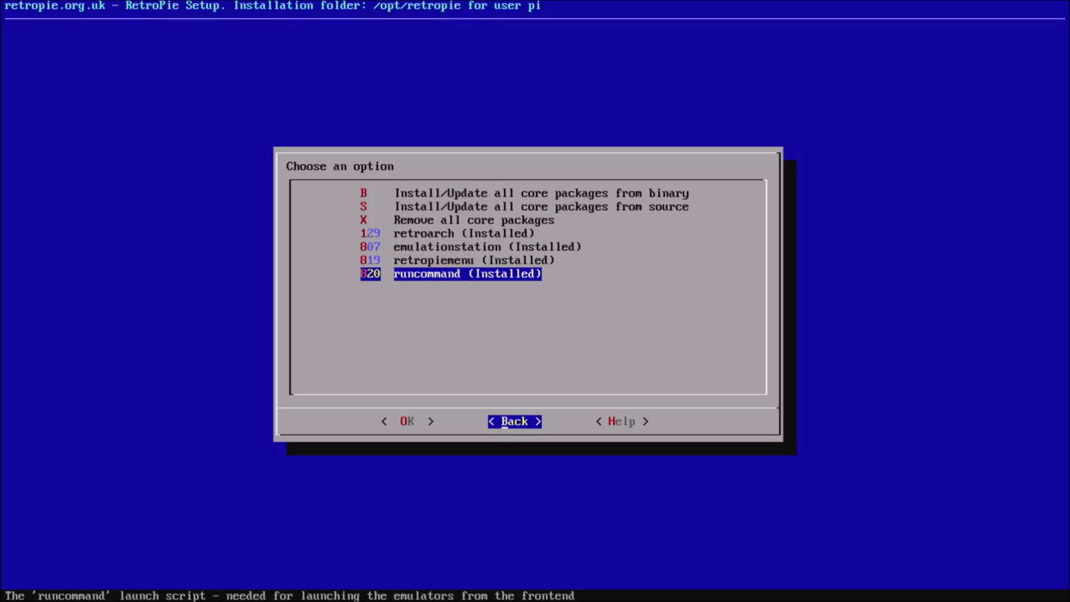
{"action": "key", "text": "Return"}
{"action": "key", "text": "Down"}
{"action": "key", "text": "Down"}
{"action": "key", "text": "Down"}
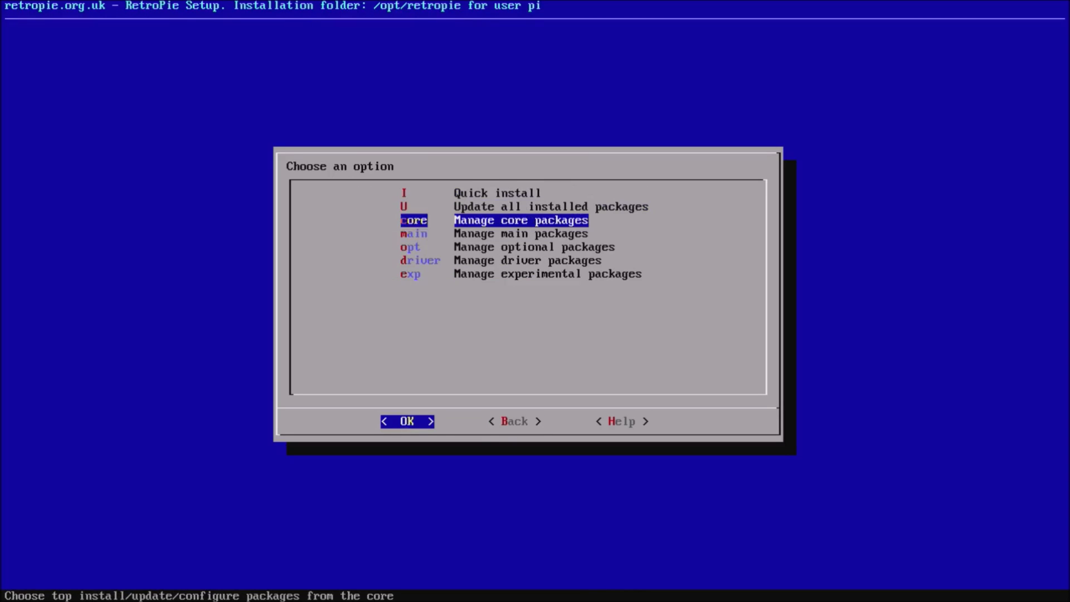
Browse the main packages (mame4all, mupen64plus, pifba, lr-beetle-supergrafx) and go Back.
{"action": "key", "text": "Return"}
{"action": "key", "text": "Down"}
{"action": "key", "text": "Down"}
{"action": "key", "text": "Down"}
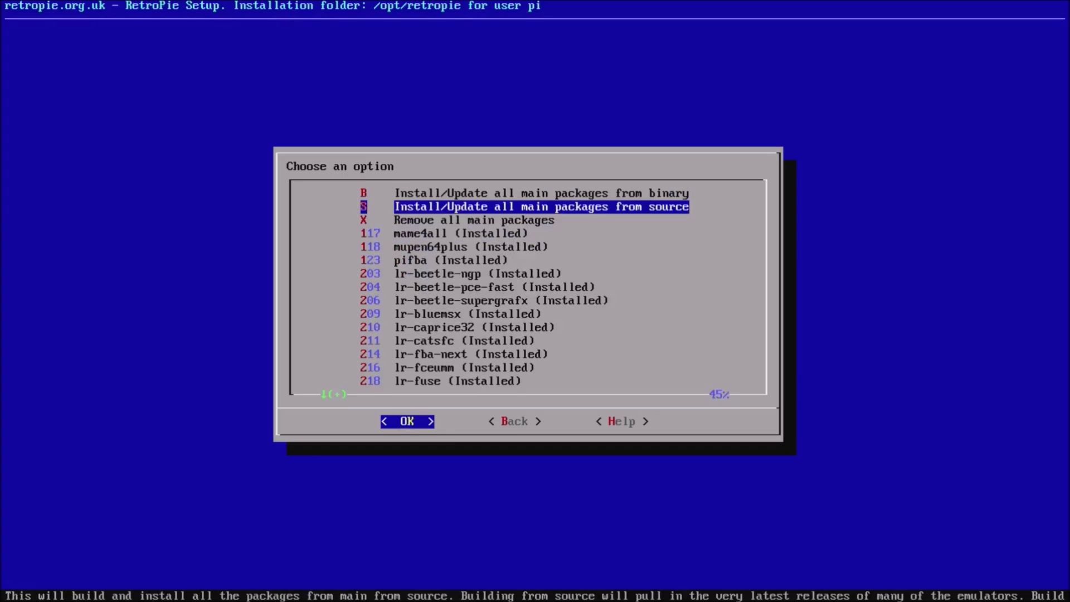
{"action": "key", "text": "Down"}
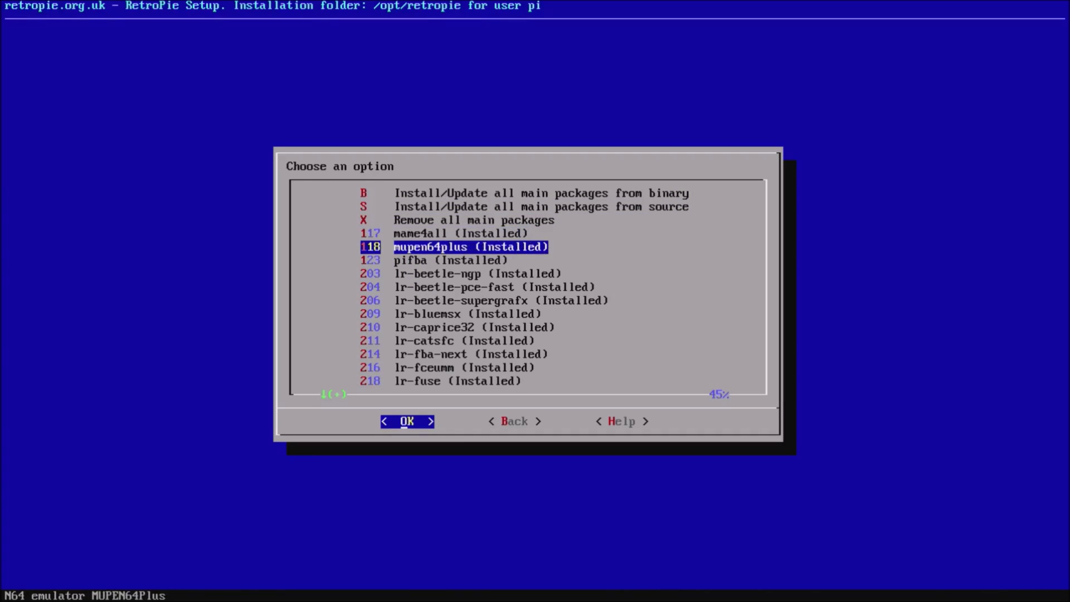
{"action": "key", "text": "Down"}
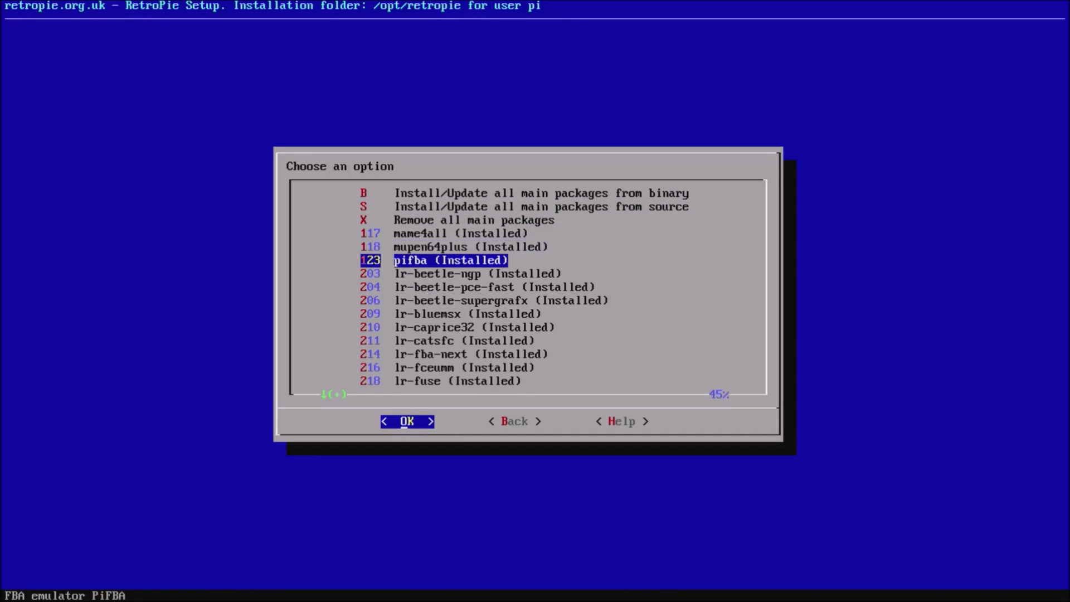
{"action": "key", "text": "Down"}
{"action": "key", "text": "Down"}
{"action": "key", "text": "Down"}
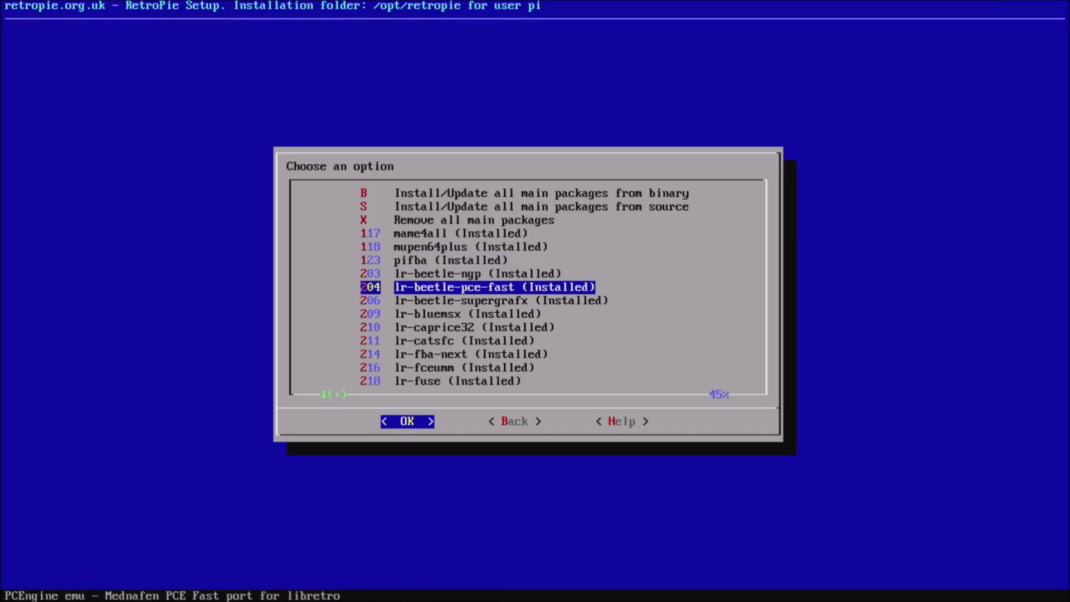
{"action": "key", "text": "Tab"}
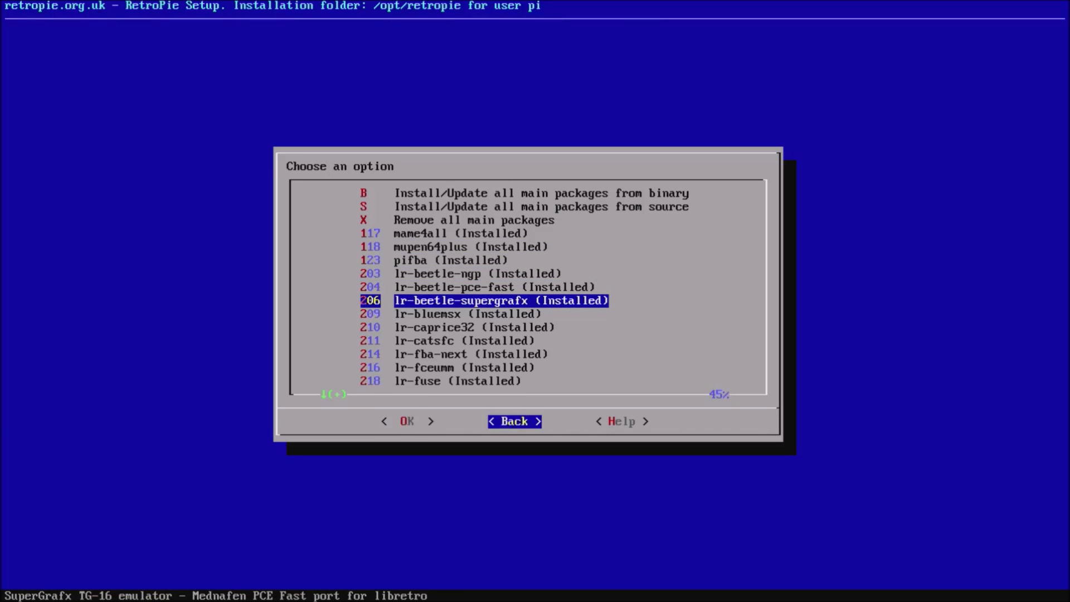
{"action": "key", "text": "Return"}
Scroll through the optional packages list, then return to the package categories.
{"action": "key", "text": "Down"}
{"action": "key", "text": "Down"}
{"action": "key", "text": "Down"}
{"action": "key", "text": "Down"}
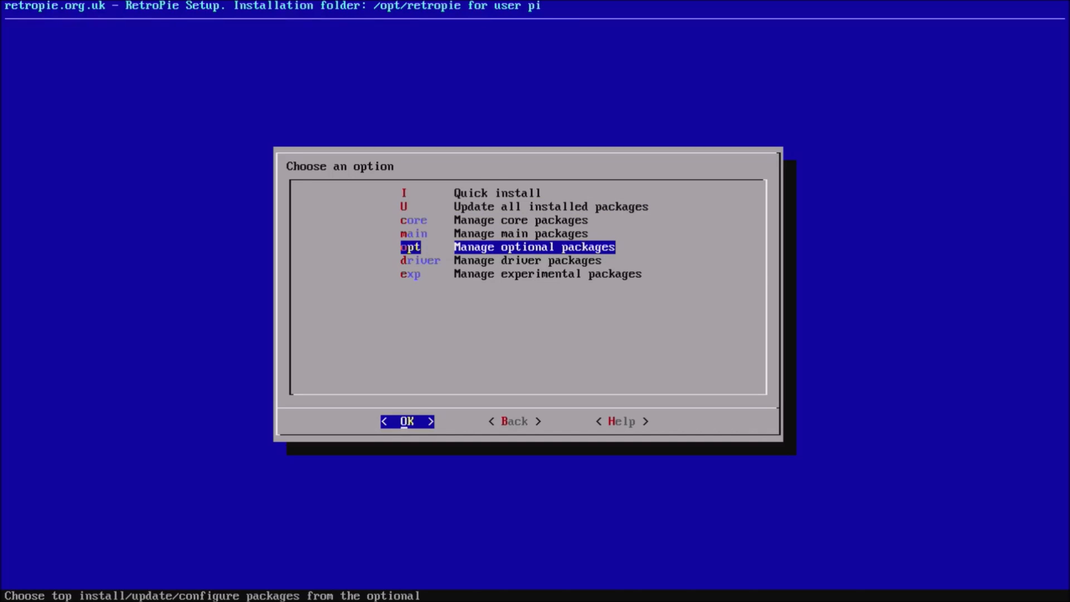
{"action": "key", "text": "Return"}
{"action": "key", "text": "Down"}
{"action": "key", "text": "Down"}
{"action": "key", "text": "Down"}
{"action": "key", "text": "Down"}
{"action": "key", "text": "Down"}
{"action": "key", "text": "Down"}
{"action": "key", "text": "Down"}
{"action": "key", "text": "Down"}
{"action": "key", "text": "Down"}
{"action": "key", "text": "Down"}
{"action": "key", "text": "Down"}
{"action": "key", "text": "Down"}
{"action": "key", "text": "Down"}
{"action": "key", "text": "Down"}
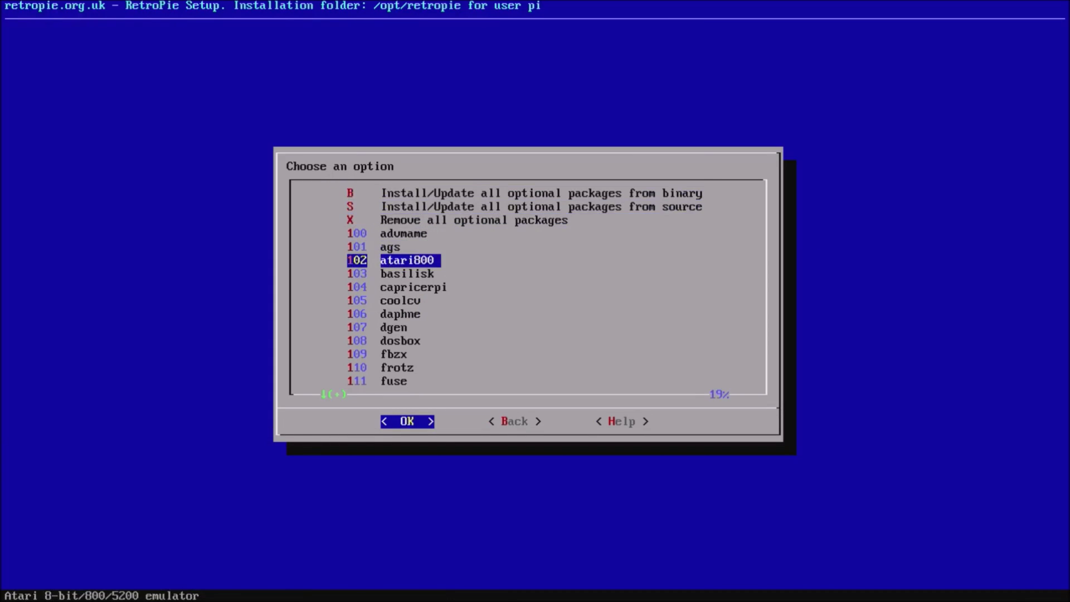
{"action": "key", "text": "Down"}
{"action": "key", "text": "Down"}
{"action": "key", "text": "Down"}
{"action": "key", "text": "Down"}
{"action": "key", "text": "Down"}
{"action": "key", "text": "Down"}
{"action": "key", "text": "Down"}
{"action": "key", "text": "Down"}
{"action": "key", "text": "Down"}
{"action": "key", "text": "Down"}
{"action": "key", "text": "Down"}
{"action": "key", "text": "Down"}
{"action": "key", "text": "Down"}
{"action": "key", "text": "Down"}
{"action": "key", "text": "Down"}
{"action": "key", "text": "Down"}
{"action": "key", "text": "Down"}
{"action": "key", "text": "Down"}
{"action": "key", "text": "Down"}
{"action": "key", "text": "Down"}
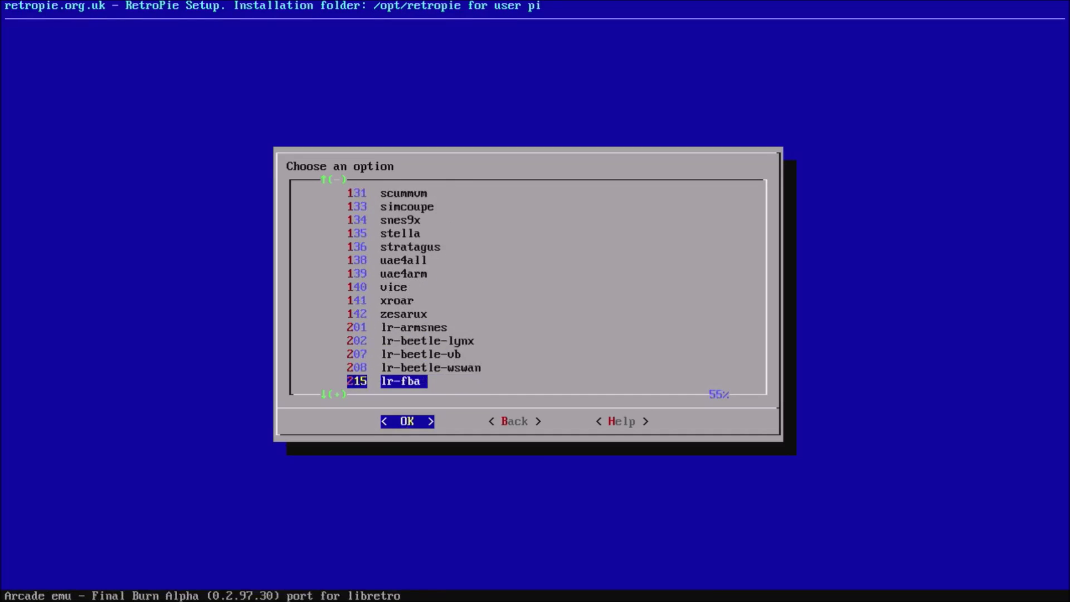
{"action": "key", "text": "Down"}
{"action": "key", "text": "Down"}
{"action": "key", "text": "Down"}
{"action": "key", "text": "Down"}
{"action": "key", "text": "Down"}
{"action": "key", "text": "Down"}
{"action": "key", "text": "Down"}
{"action": "key", "text": "Down"}
{"action": "key", "text": "Down"}
{"action": "key", "text": "Down"}
{"action": "key", "text": "Down"}
{"action": "key", "text": "Down"}
{"action": "key", "text": "Down"}
{"action": "key", "text": "Down"}
{"action": "key", "text": "Down"}
{"action": "key", "text": "Down"}
{"action": "key", "text": "Down"}
{"action": "key", "text": "Down"}
{"action": "key", "text": "Down"}
{"action": "key", "text": "Tab"}
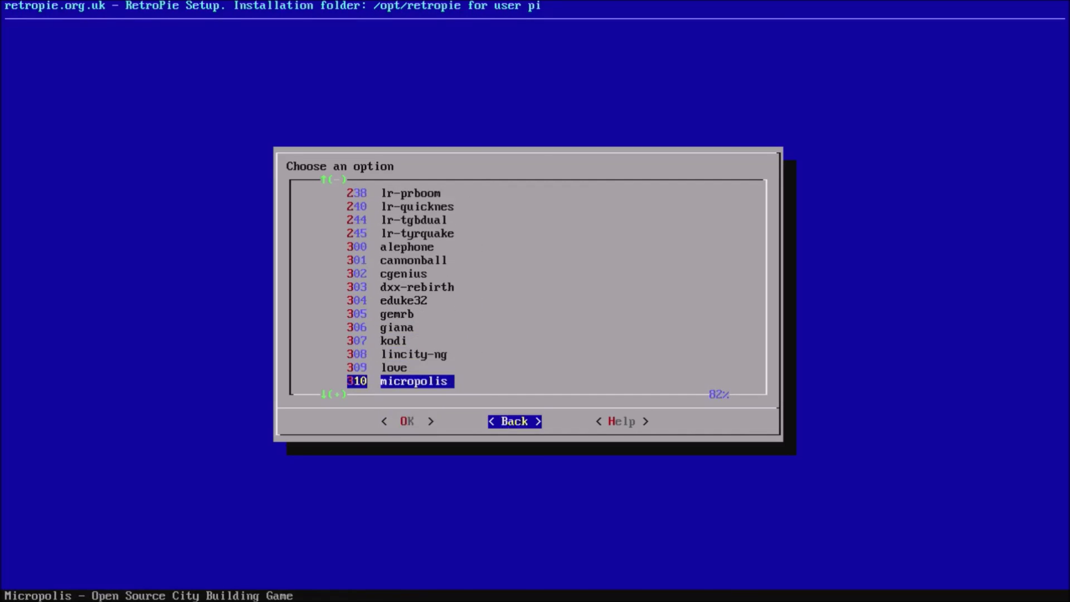
{"action": "key", "text": "Return"}
{"action": "key", "text": "Down"}
{"action": "key", "text": "Down"}
{"action": "key", "text": "Down"}
{"action": "key", "text": "Down"}
{"action": "key", "text": "Down"}
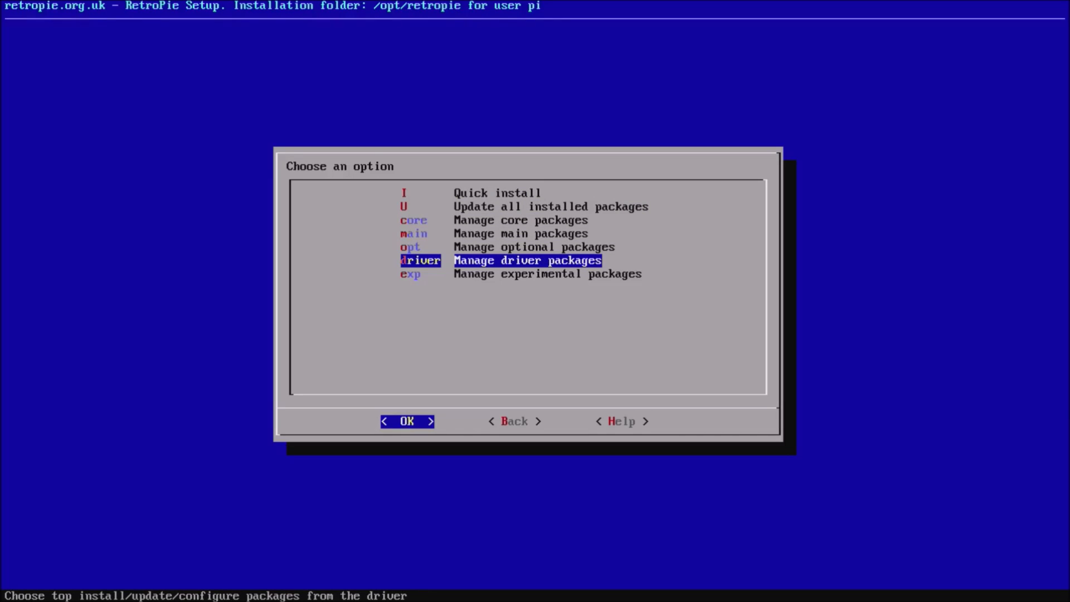
Browse the driver packages down to xarcade2jstick and go Back to the categories.
{"action": "key", "text": "Return"}
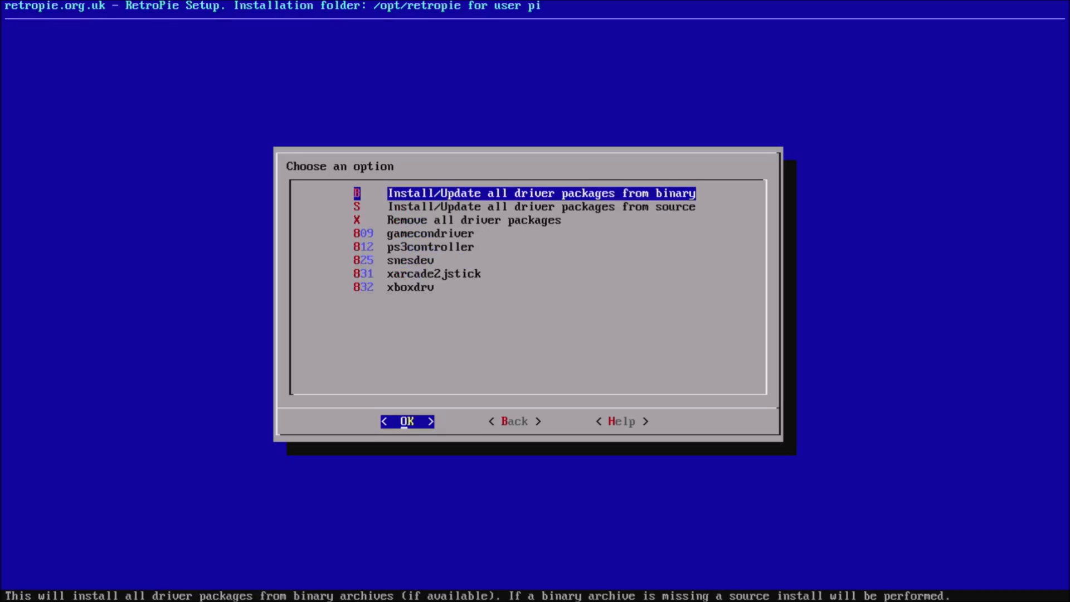
{"action": "key", "text": "Down"}
{"action": "key", "text": "Down"}
{"action": "key", "text": "Down"}
{"action": "key", "text": "Down"}
{"action": "key", "text": "Down"}
{"action": "key", "text": "Down"}
{"action": "key", "text": "Down"}
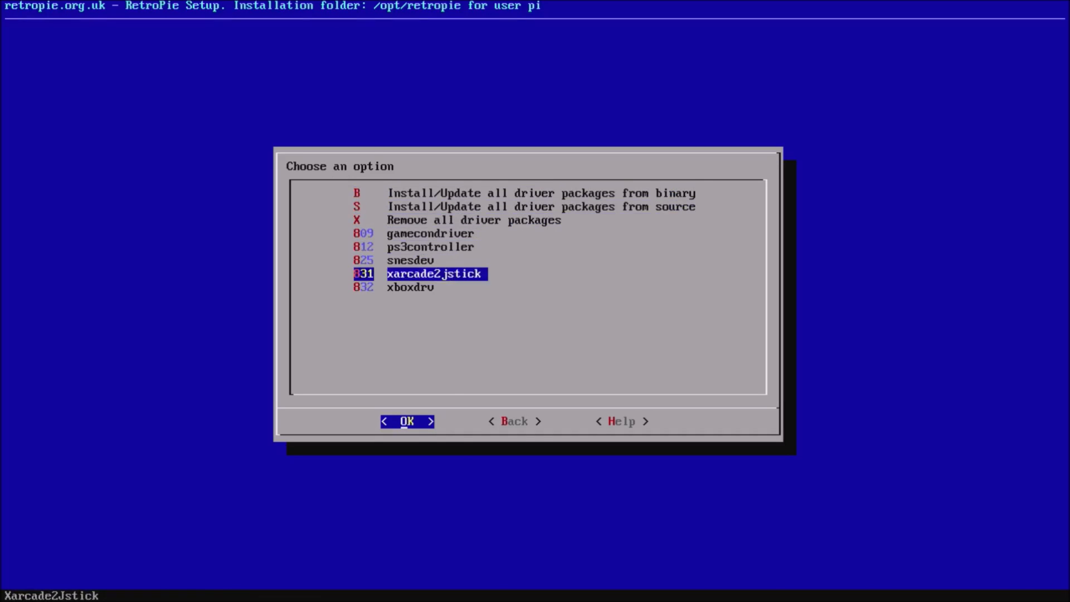
{"action": "key", "text": "Up"}
{"action": "key", "text": "Up"}
{"action": "key", "text": "Right"}
{"action": "key", "text": "Return"}
Open Manage main packages and bring up the options dialog for pifba.
{"action": "key", "text": "Down"}
{"action": "key", "text": "Down"}
{"action": "key", "text": "Down"}
{"action": "key", "text": "Down"}
{"action": "key", "text": "Down"}
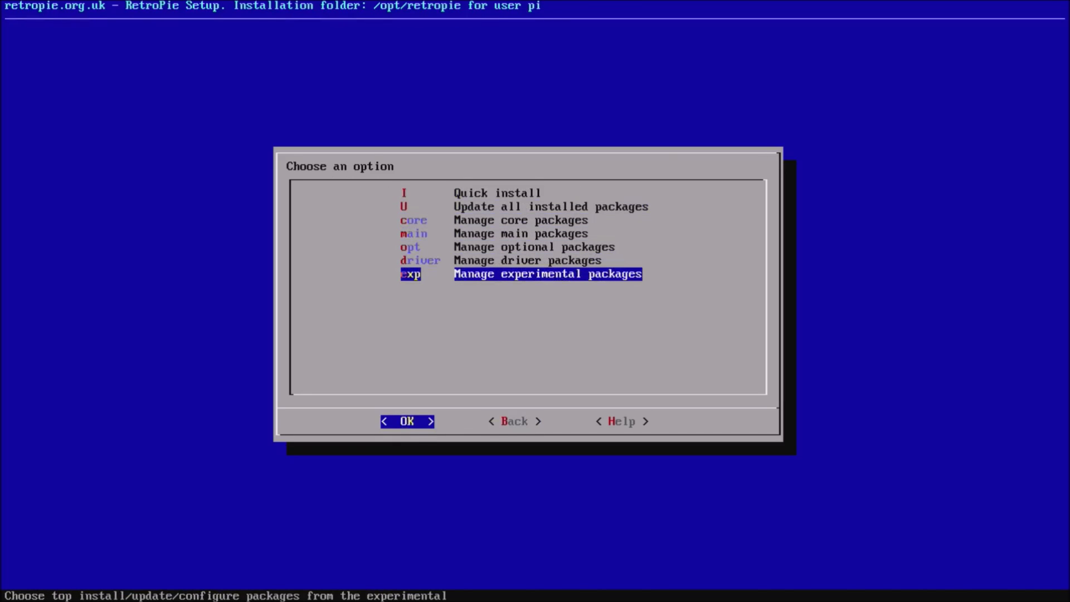
{"action": "key", "text": "Up"}
{"action": "key", "text": "Up"}
{"action": "key", "text": "Up"}
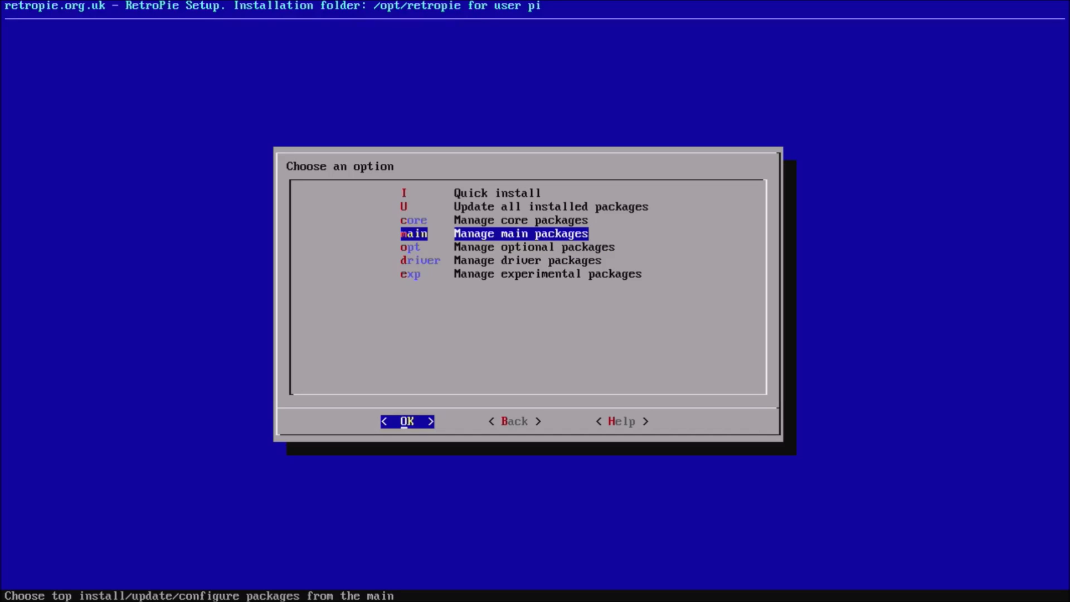
{"action": "key", "text": "Return"}
{"action": "key", "text": "Down"}
{"action": "key", "text": "Down"}
{"action": "key", "text": "Down"}
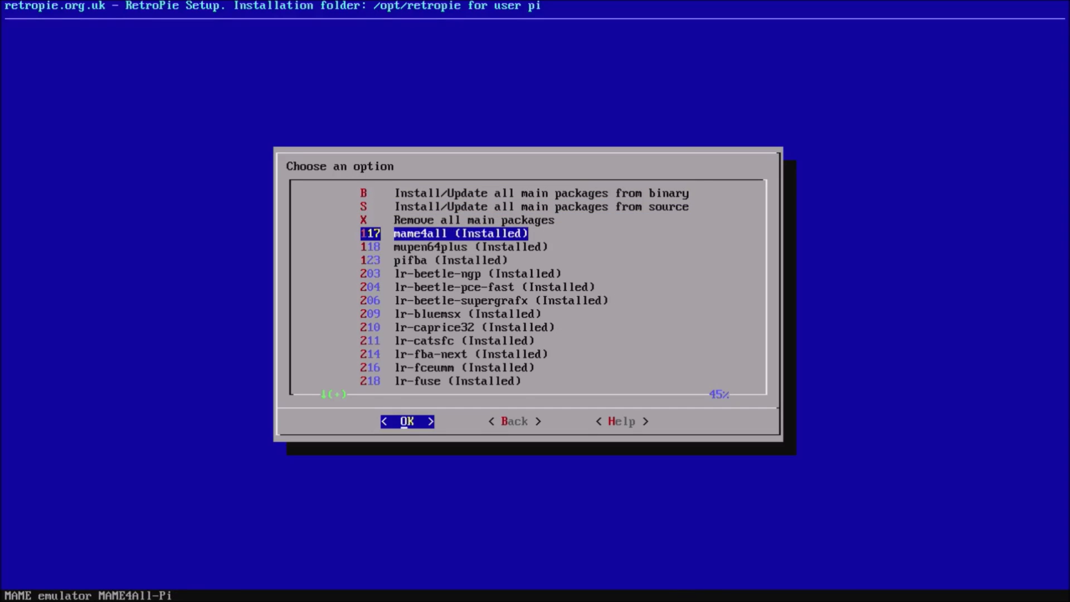
{"action": "key", "text": "Down"}
{"action": "key", "text": "Down"}
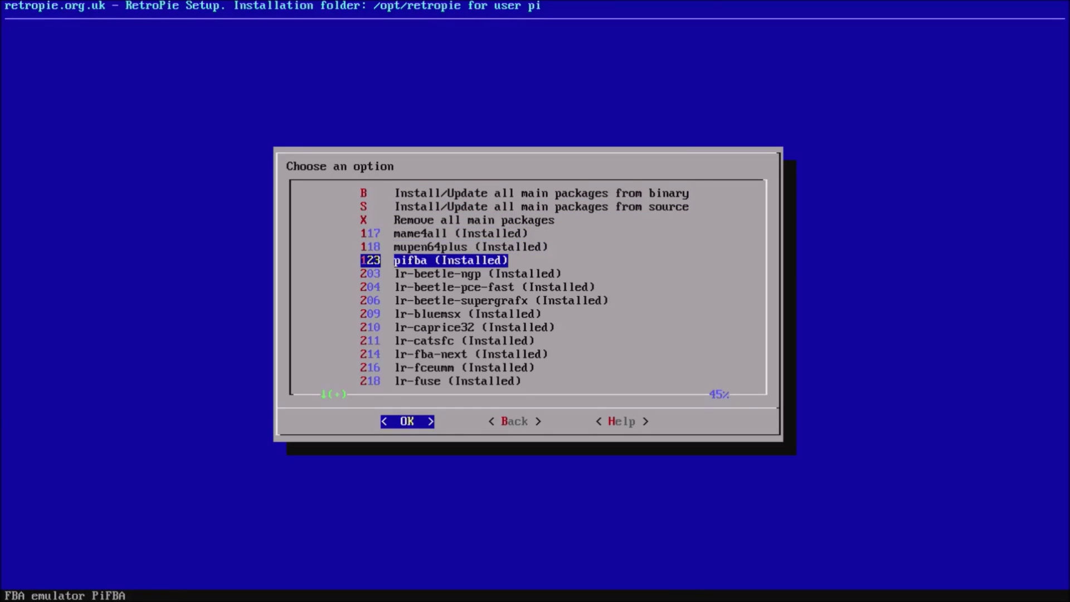
{"action": "key", "text": "Return"}
{"action": "key", "text": "Down"}
{"action": "key", "text": "Down"}
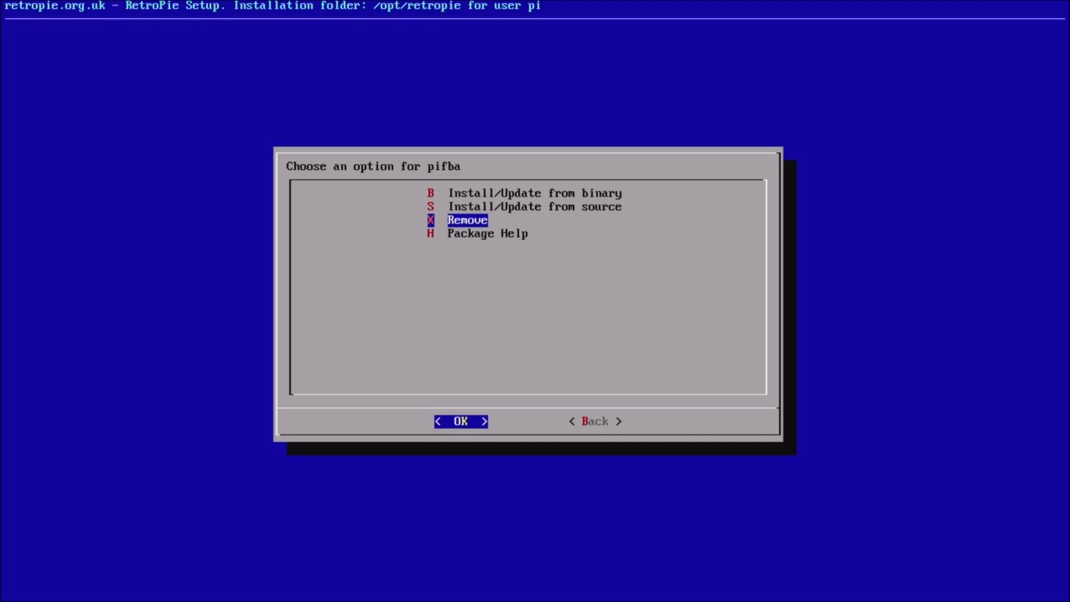
{"action": "key", "text": "Down"}
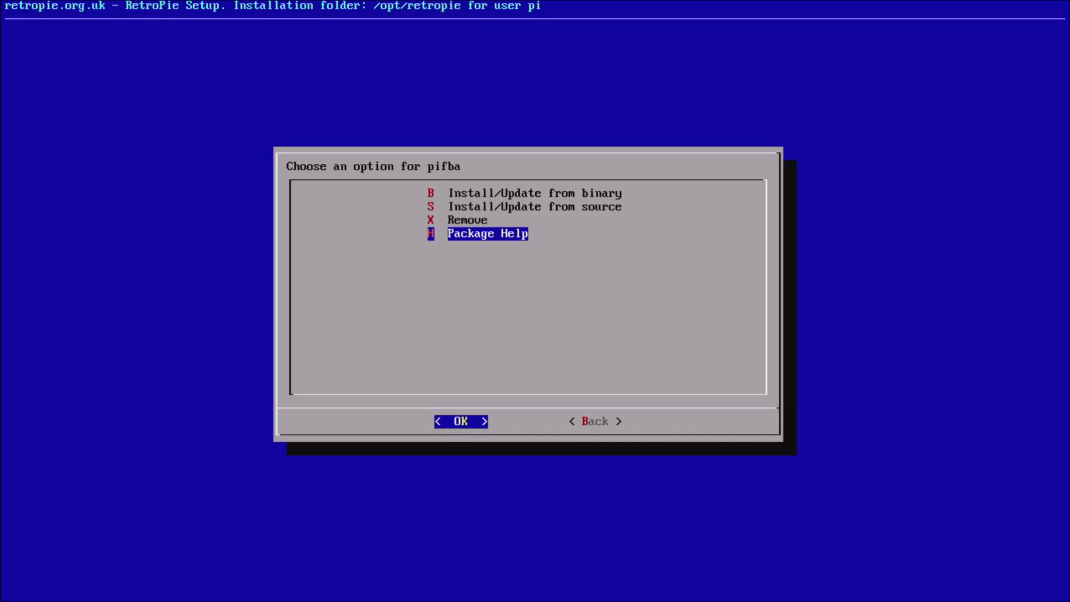
{"action": "key", "text": "Return"}
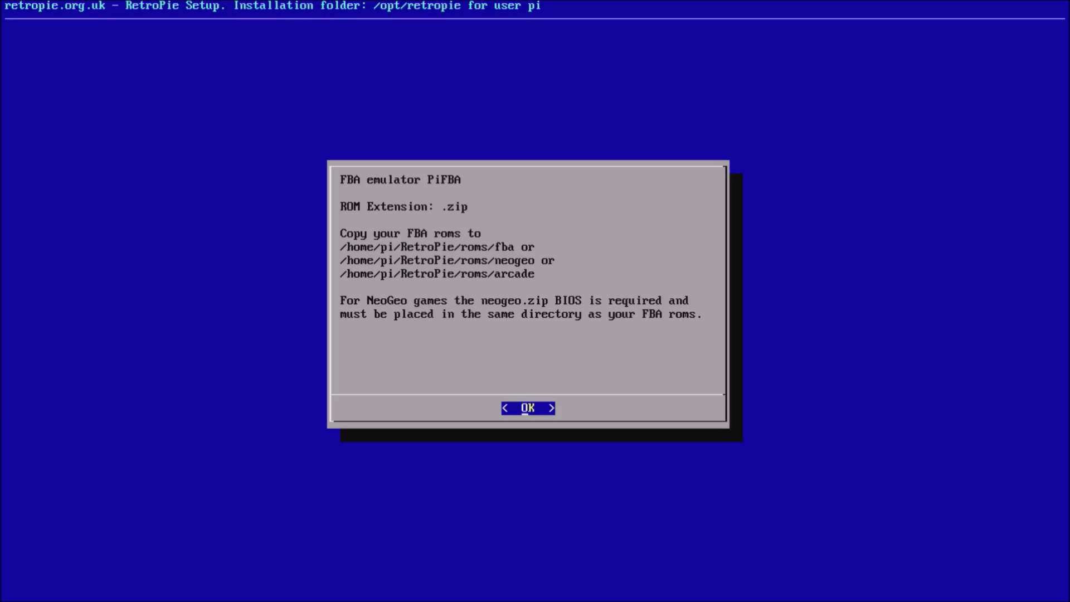
{"action": "key", "text": "Return"}
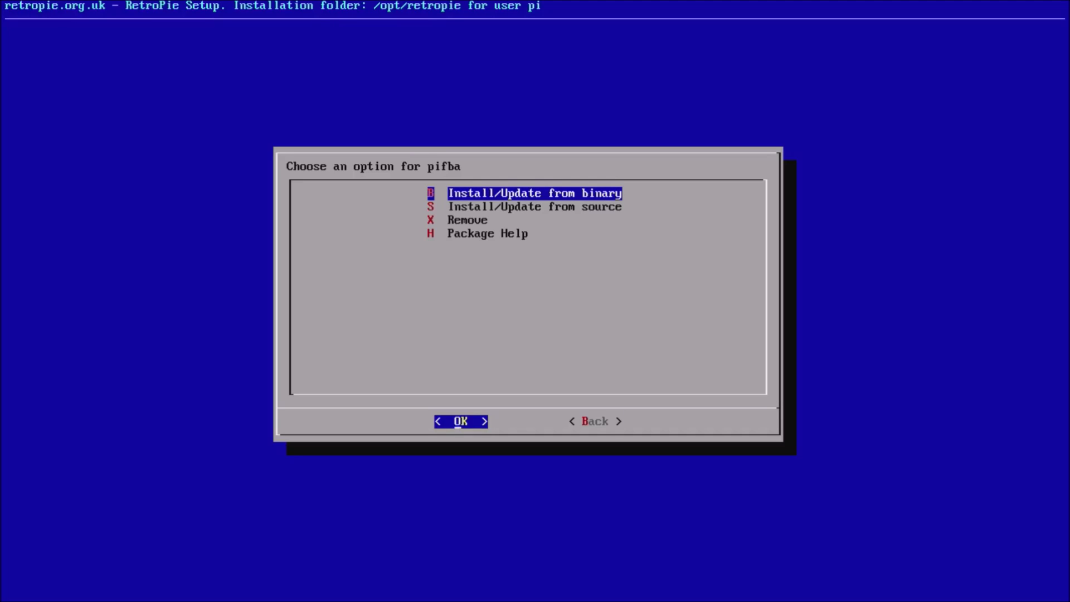
{"action": "key", "text": "Right"}
Back out of the pifba options and main packages list to the package categories.
{"action": "key", "text": "Return"}
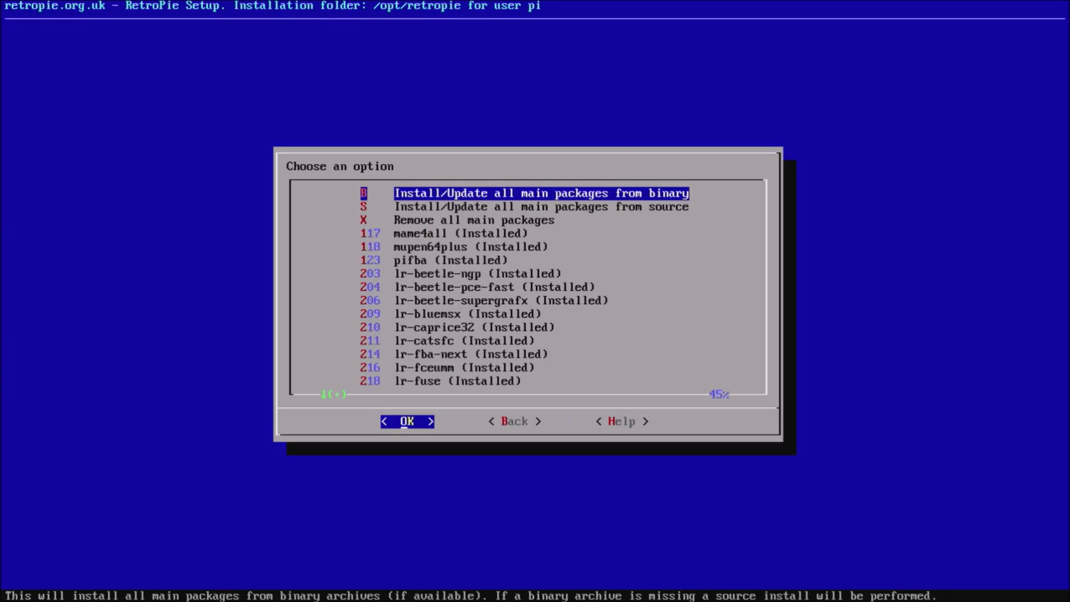
{"action": "key", "text": "Right"}
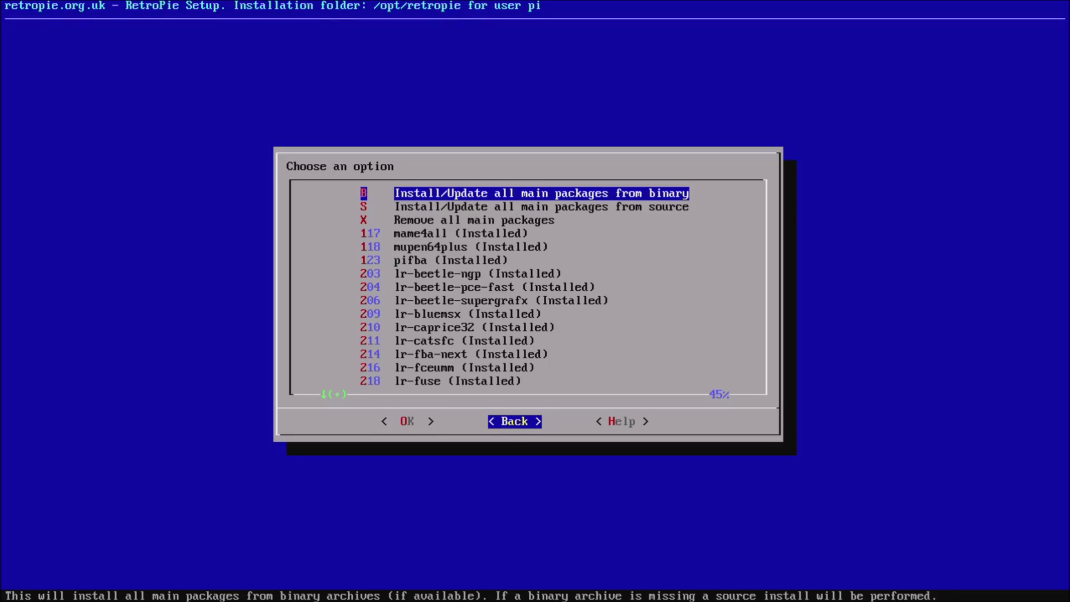
{"action": "key", "text": "Return"}
{"action": "key", "text": "Right"}
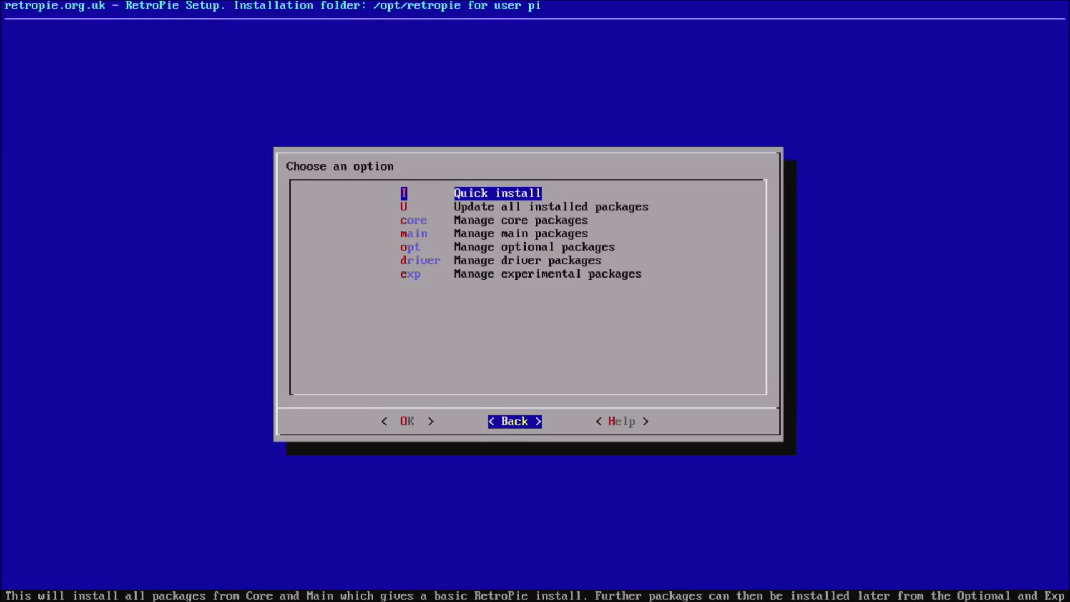
{"action": "key", "text": "Left"}
{"action": "key", "text": "Right"}
{"action": "key", "text": "Left"}
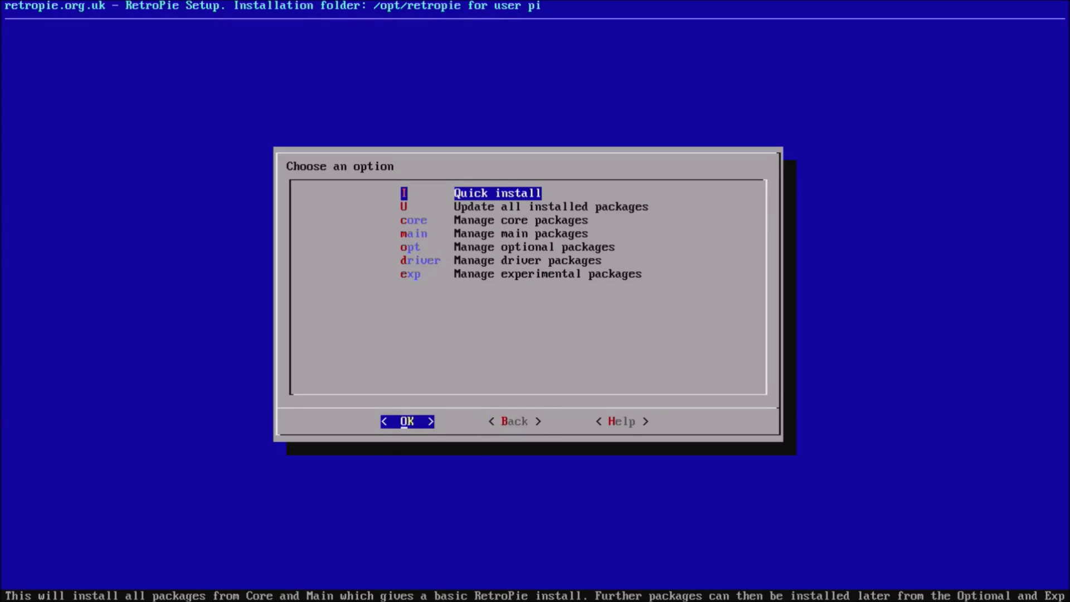
{"action": "key", "text": "Right"}
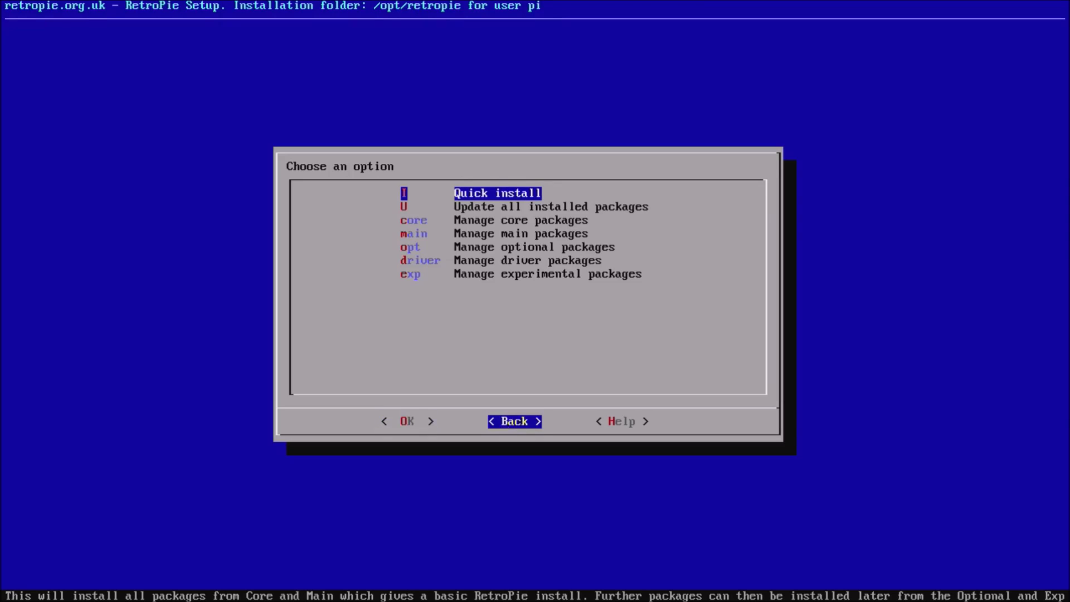
{"action": "key", "text": "Left"}
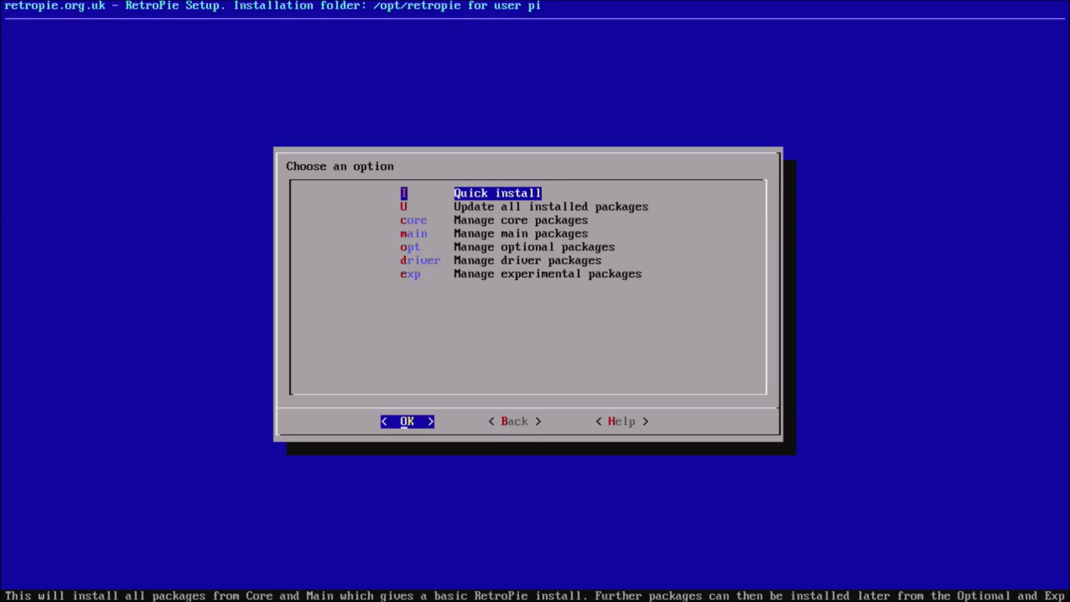
Browse experimental packages from oricutron to lr-dinothawr, then go Back to Manage Packages.
{"action": "key", "text": "Down"}
{"action": "key", "text": "Down"}
{"action": "key", "text": "Down"}
{"action": "key", "text": "Down"}
{"action": "key", "text": "Down"}
{"action": "key", "text": "Down"}
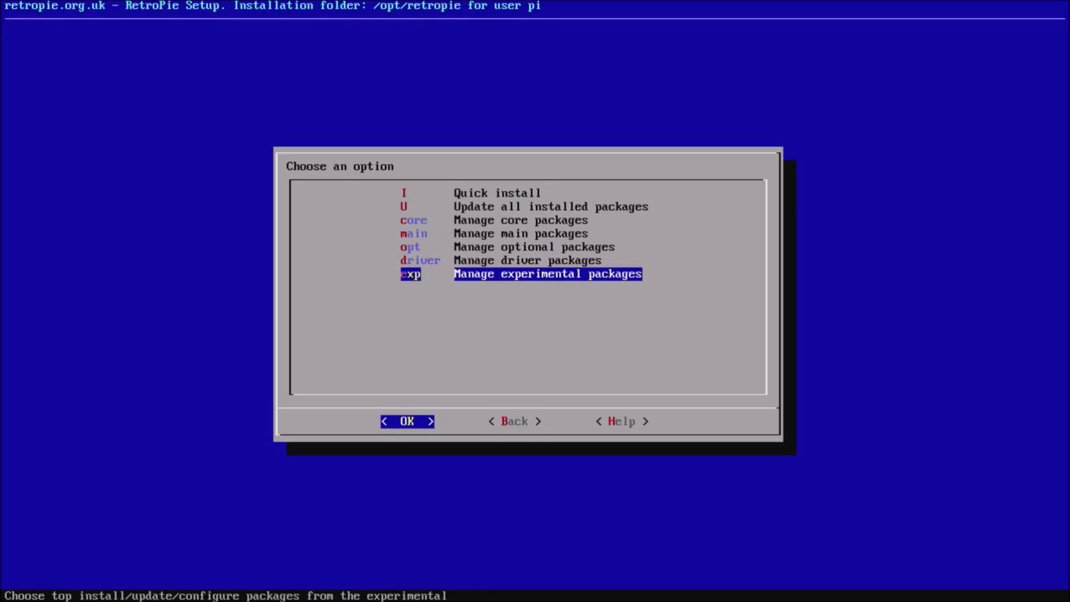
{"action": "key", "text": "Return"}
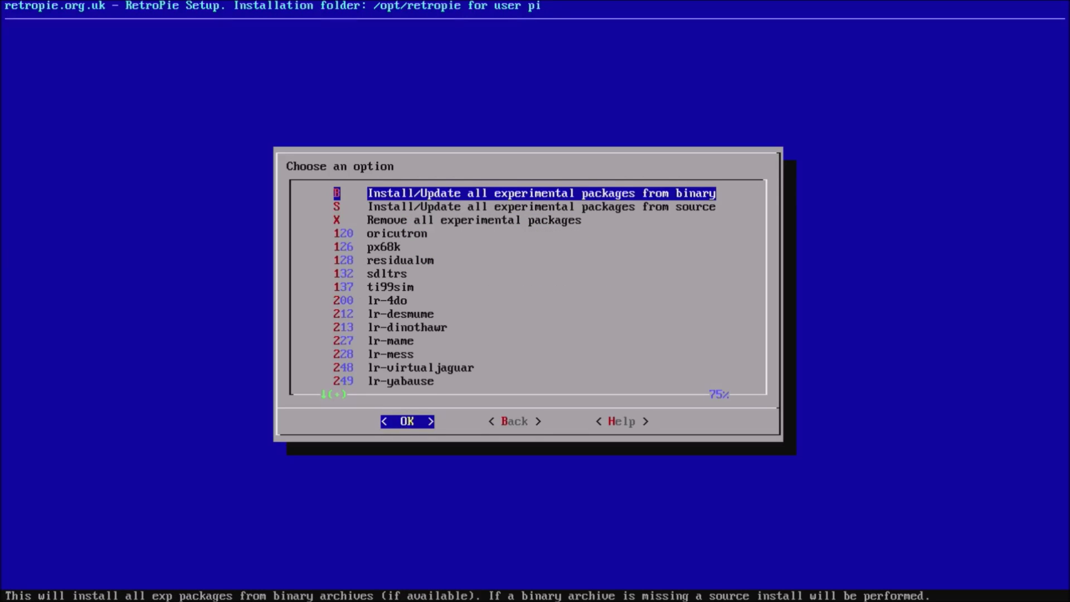
{"action": "key", "text": "Down"}
{"action": "key", "text": "Down"}
{"action": "key", "text": "Down"}
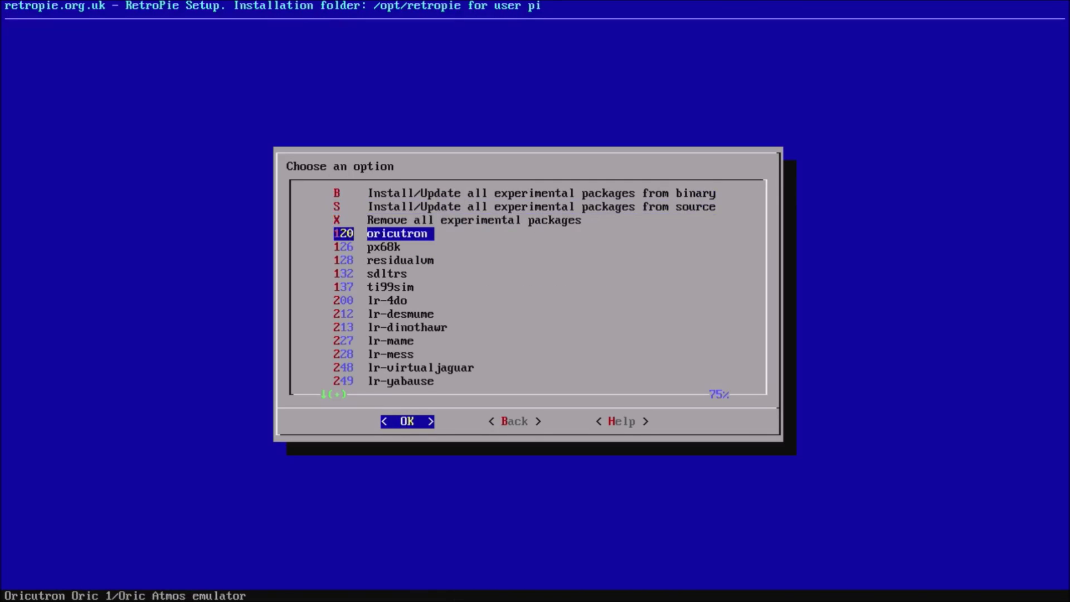
{"action": "key", "text": "Down"}
{"action": "key", "text": "Down"}
{"action": "key", "text": "Down"}
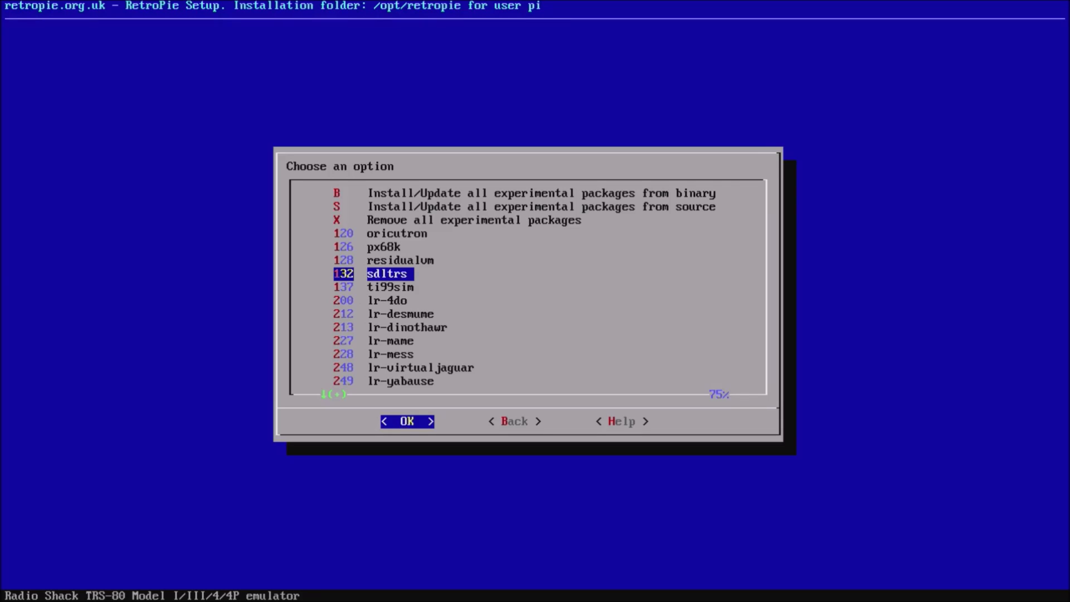
{"action": "key", "text": "Down"}
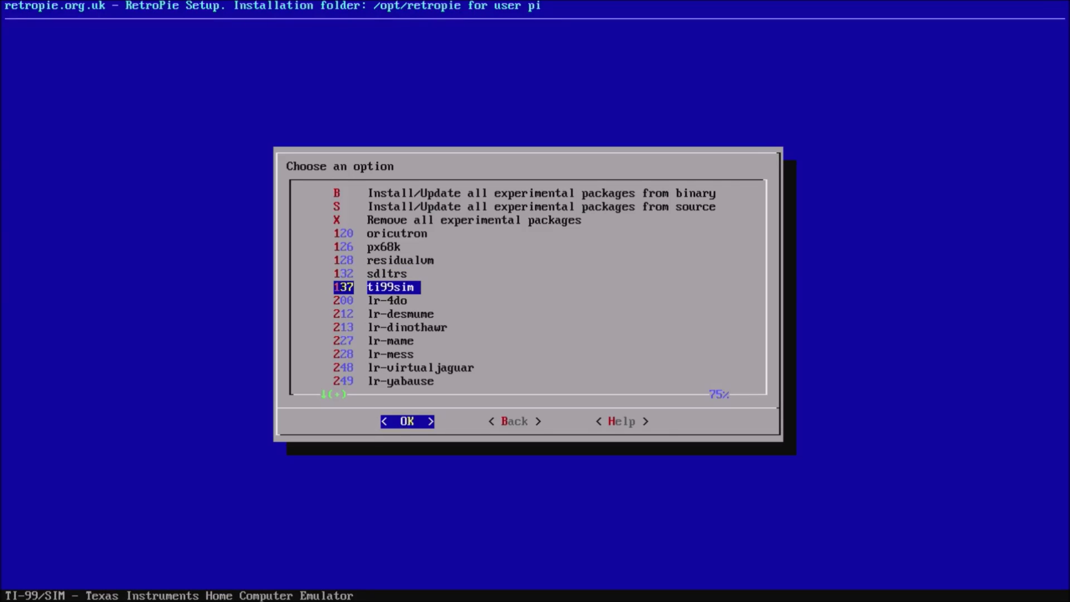
{"action": "key", "text": "Down"}
{"action": "key", "text": "Down"}
{"action": "key", "text": "Down"}
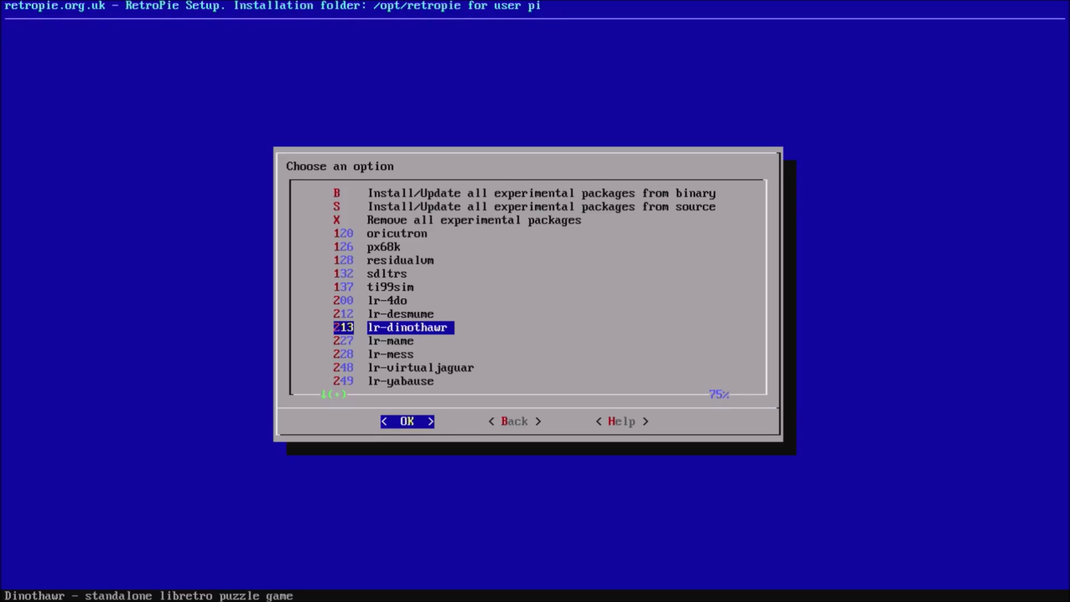
{"action": "key", "text": "Right"}
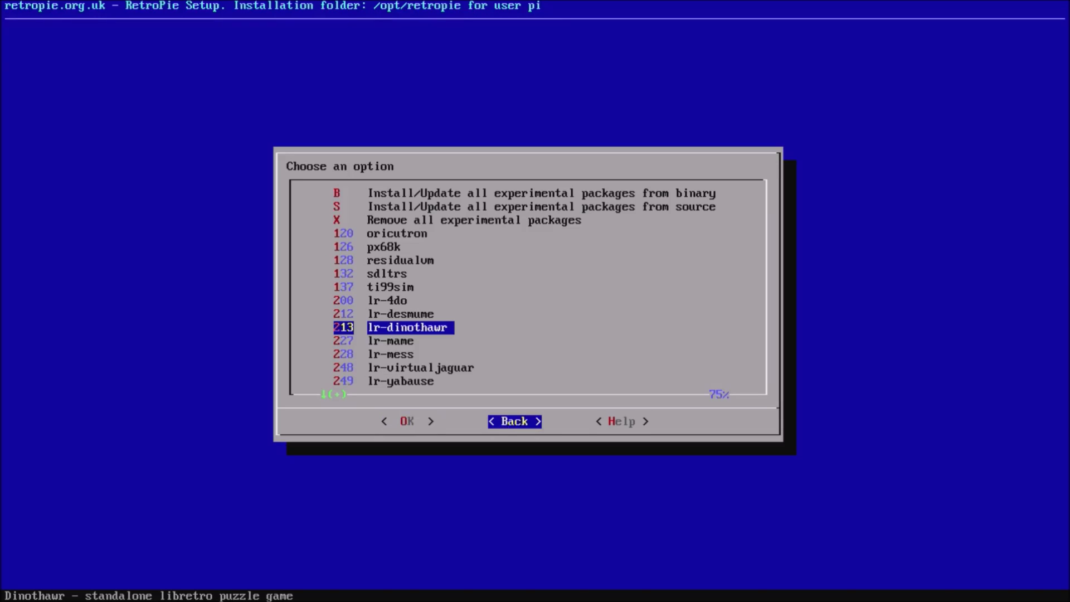
{"action": "key", "text": "Return"}
{"action": "key", "text": "Right"}
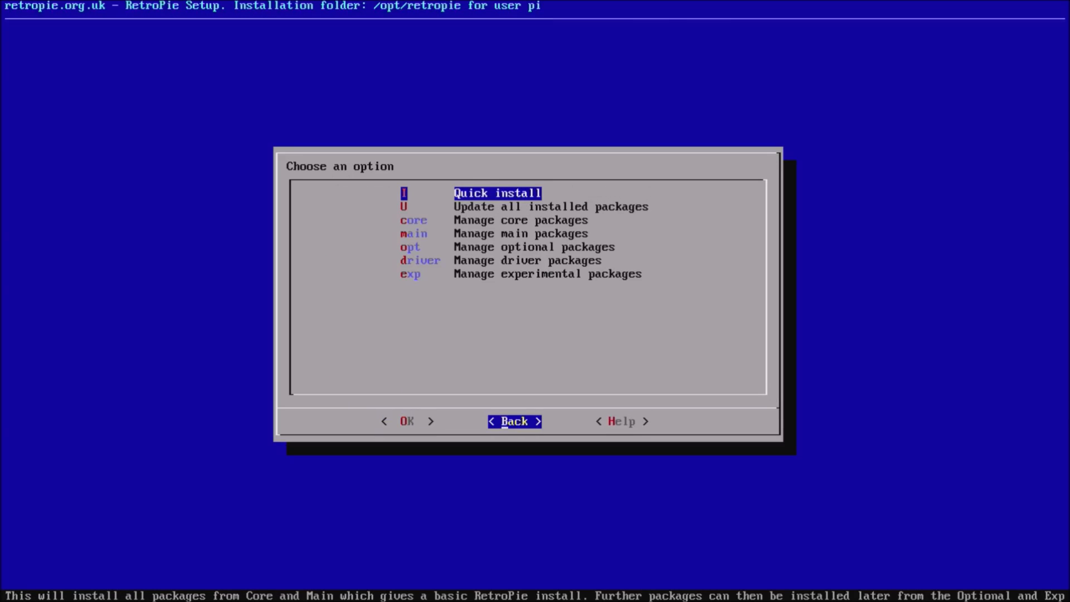
Return to the main menu and open the Setup / Tools list.
{"action": "key", "text": "Return"}
{"action": "key", "text": "Down"}
{"action": "key", "text": "Return"}
{"action": "key", "text": "Down"}
{"action": "key", "text": "Down"}
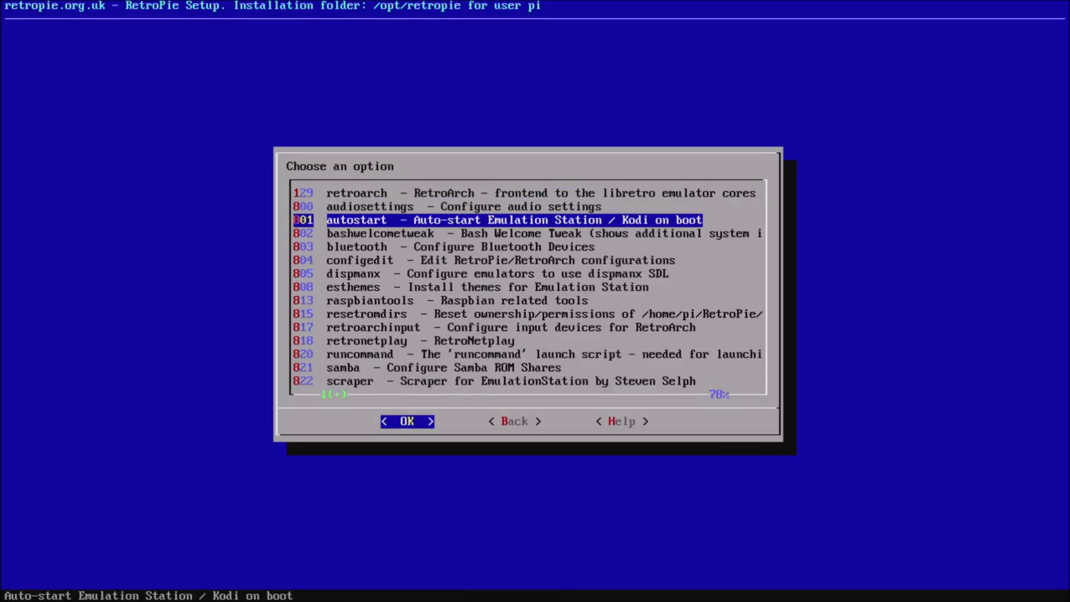
Review the autostart boot choices down to Start Kodi at boot, then Cancel unchanged.
{"action": "key", "text": "Return"}
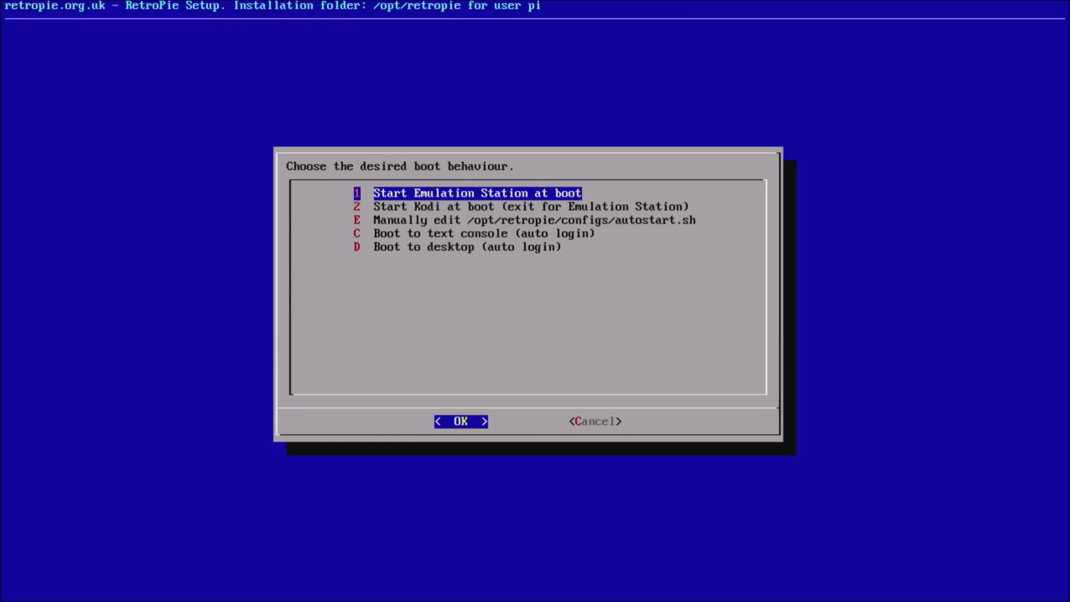
{"action": "key", "text": "Down"}
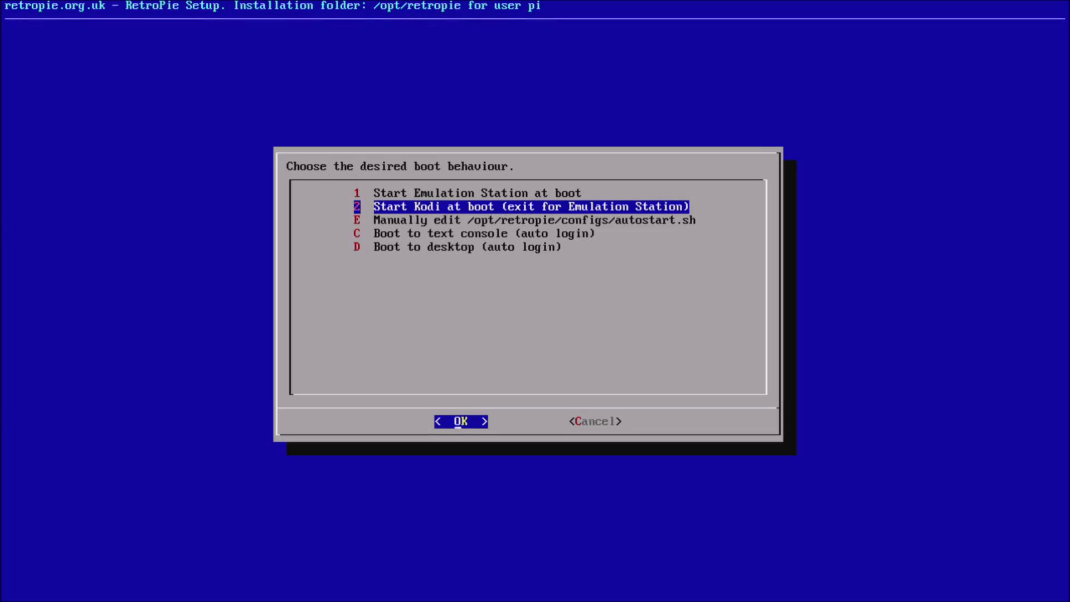
{"action": "key", "text": "Right"}
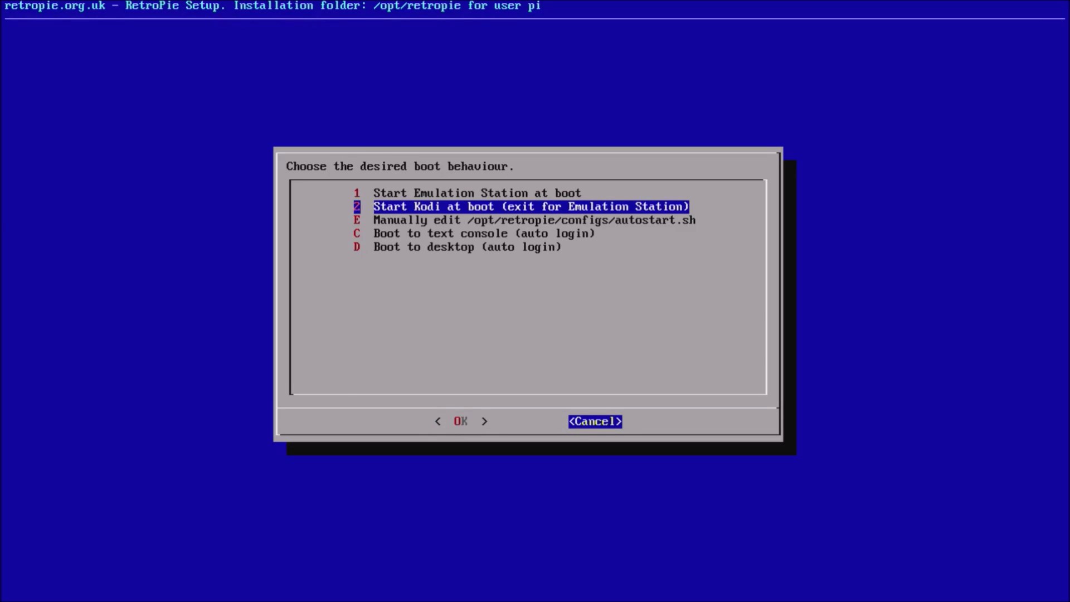
{"action": "key", "text": "Return"}
{"action": "key", "text": "Down"}
{"action": "key", "text": "Down"}
{"action": "key", "text": "Down"}
{"action": "key", "text": "Down"}
{"action": "key", "text": "Down"}
{"action": "key", "text": "Down"}
{"action": "key", "text": "Down"}
{"action": "key", "text": "Down"}
{"action": "key", "text": "Down"}
{"action": "key", "text": "Down"}
{"action": "key", "text": "Down"}
{"action": "key", "text": "Down"}
{"action": "key", "text": "Down"}
{"action": "key", "text": "Down"}
{"action": "key", "text": "Down"}
{"action": "key", "text": "Down"}
{"action": "key", "text": "Down"}
{"action": "key", "text": "Down"}
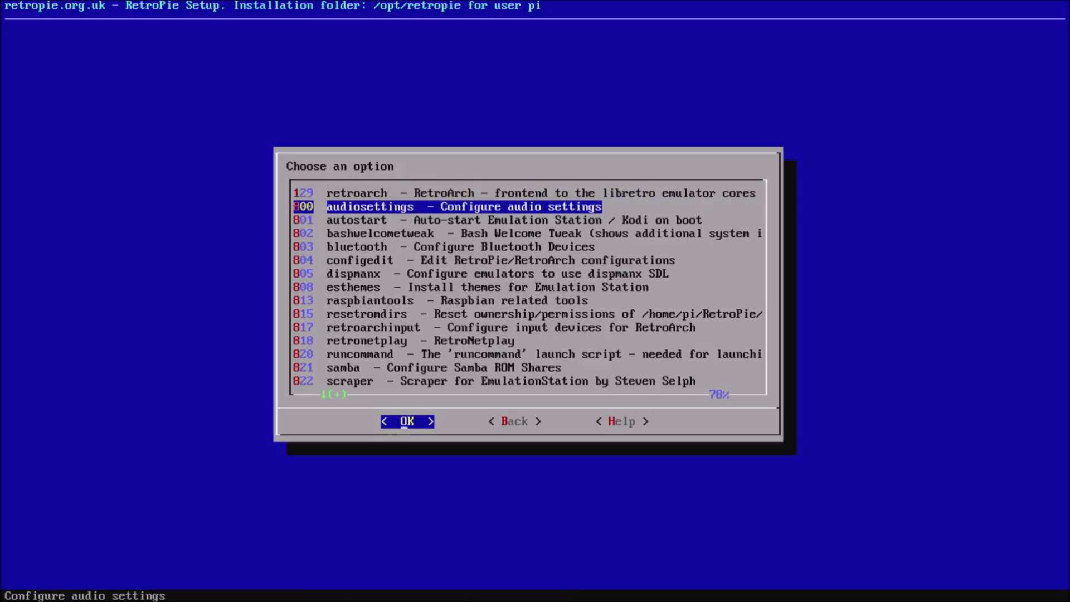
Review the splashscreen options (default, update, RetroPie-Extra downloads, randomizer) and Cancel without changes.
{"action": "key", "text": "Up"}
{"action": "key", "text": "Up"}
{"action": "key", "text": "Up"}
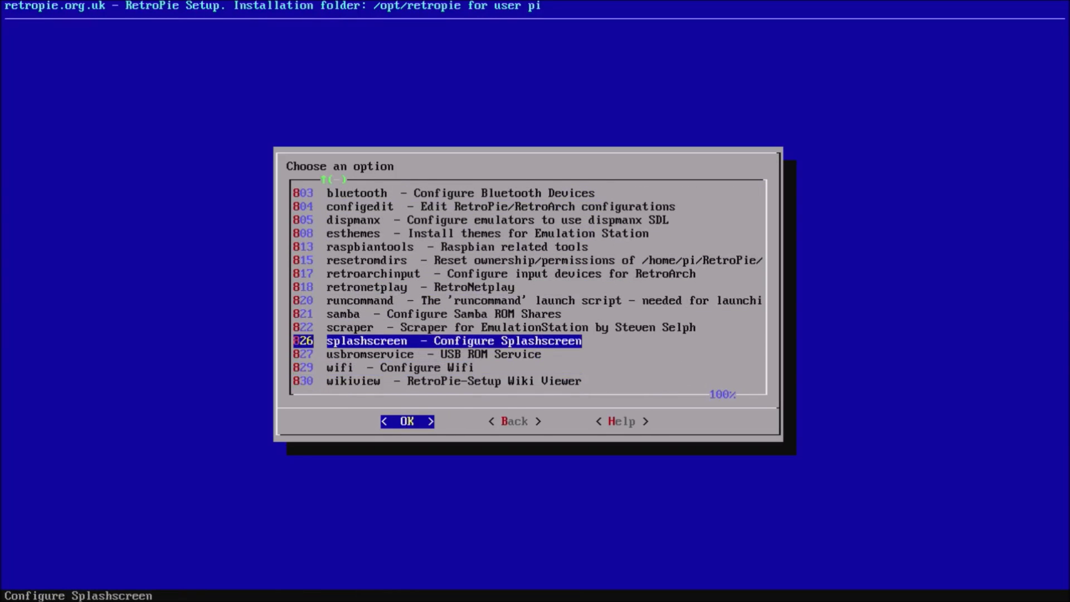
{"action": "key", "text": "Return"}
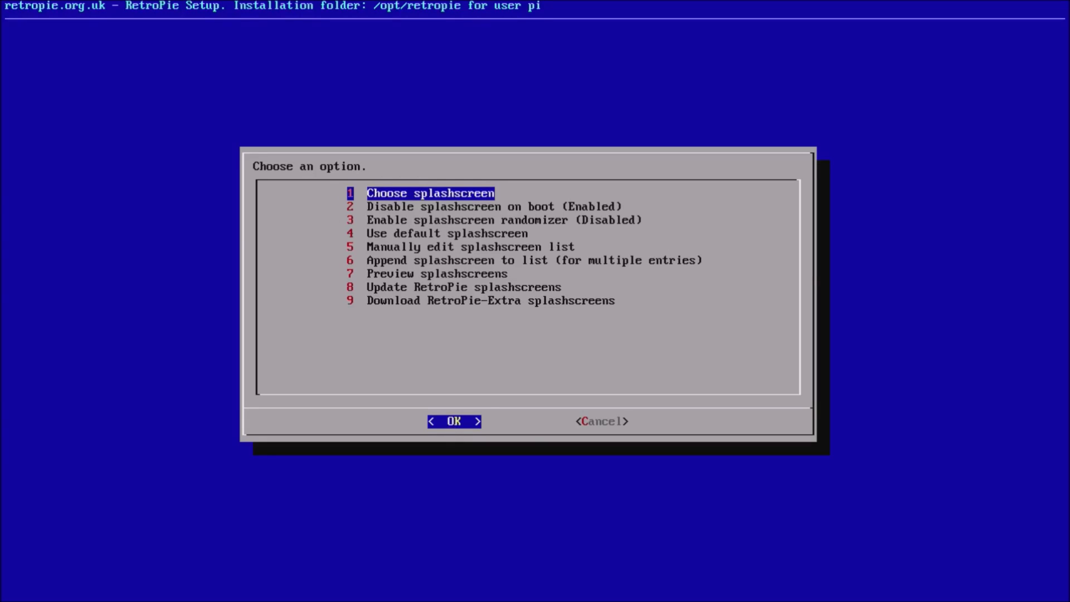
{"action": "key", "text": "Down"}
{"action": "key", "text": "Down"}
{"action": "key", "text": "Down"}
{"action": "key", "text": "Down"}
{"action": "key", "text": "Down"}
{"action": "key", "text": "Down"}
{"action": "key", "text": "Down"}
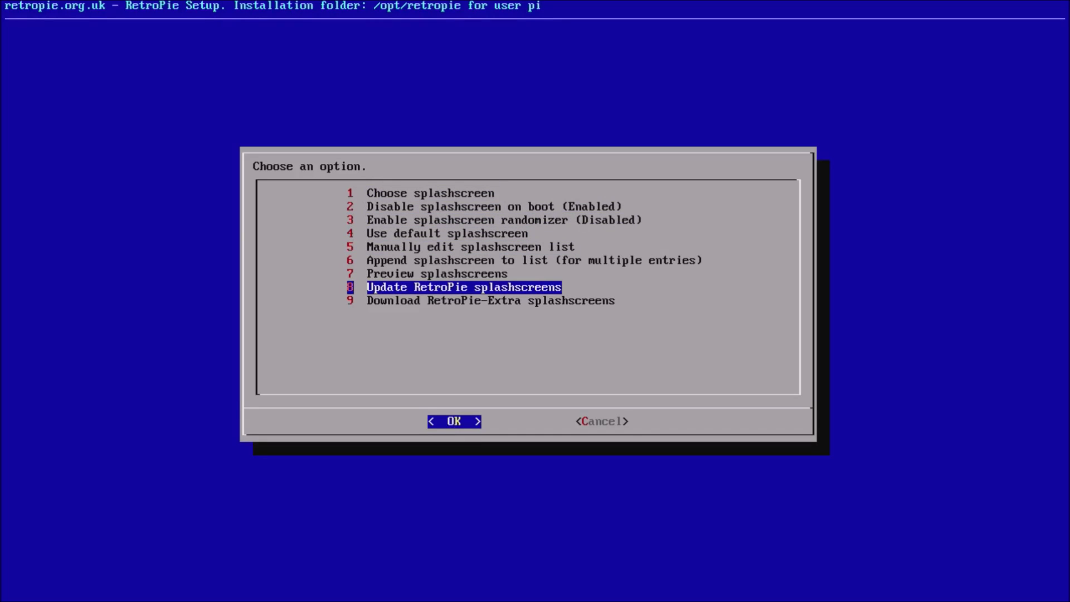
{"action": "key", "text": "Up"}
{"action": "key", "text": "Up"}
{"action": "key", "text": "Up"}
{"action": "key", "text": "Up"}
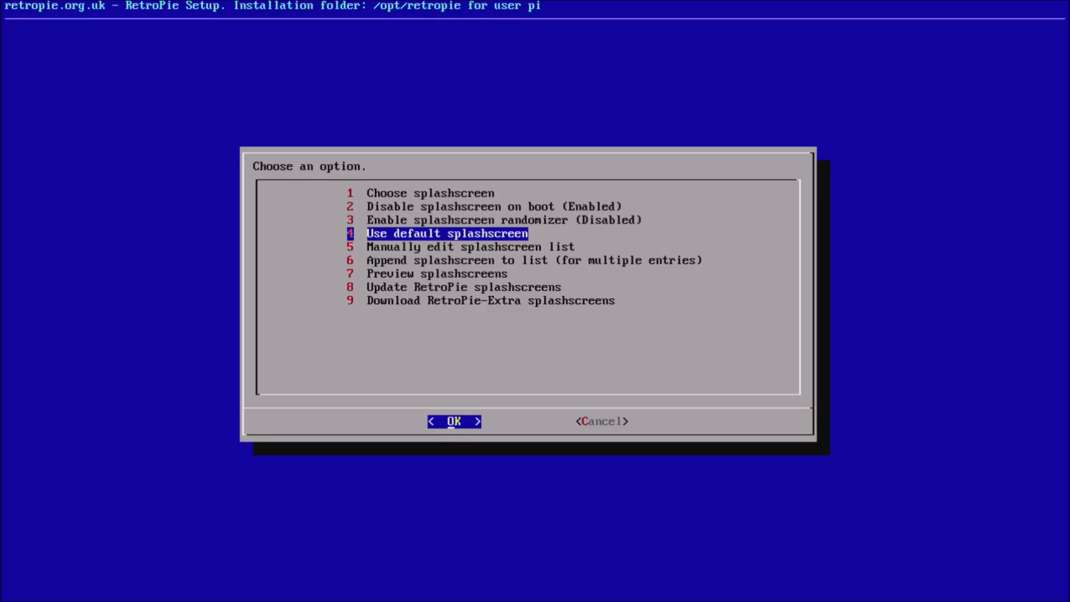
{"action": "key", "text": "Down"}
{"action": "key", "text": "Down"}
{"action": "key", "text": "Down"}
{"action": "key", "text": "Down"}
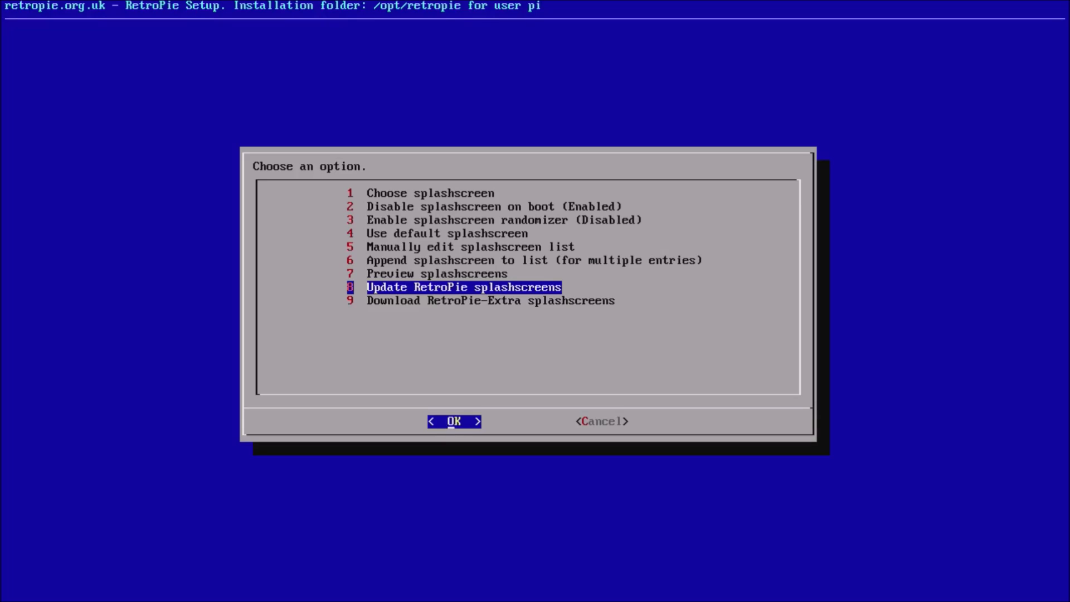
{"action": "key", "text": "Down"}
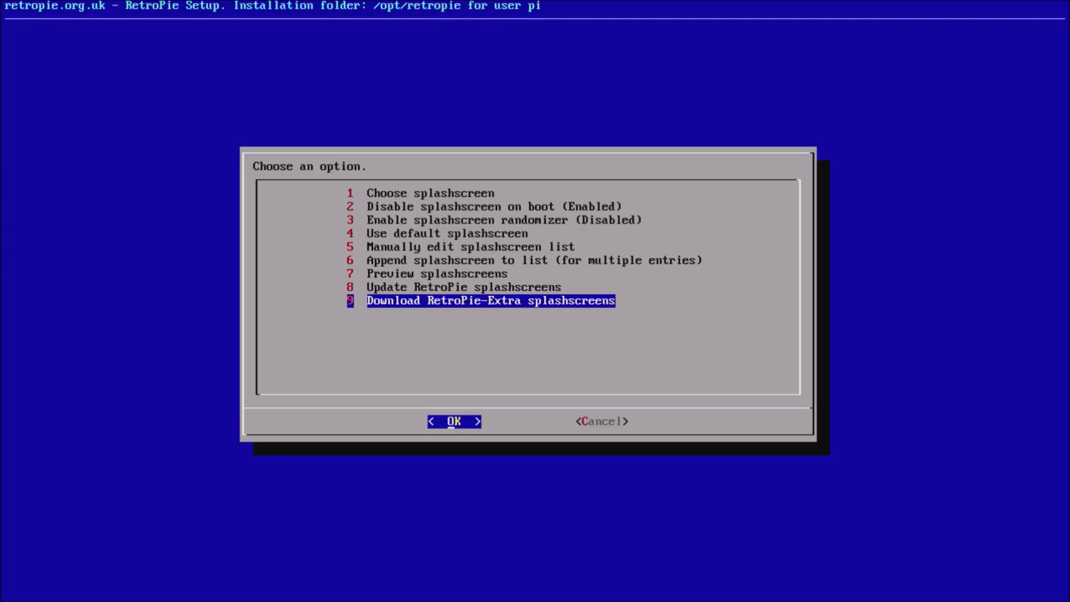
{"action": "key", "text": "Up"}
{"action": "key", "text": "Up"}
{"action": "key", "text": "Up"}
{"action": "key", "text": "Up"}
{"action": "key", "text": "Up"}
{"action": "key", "text": "Up"}
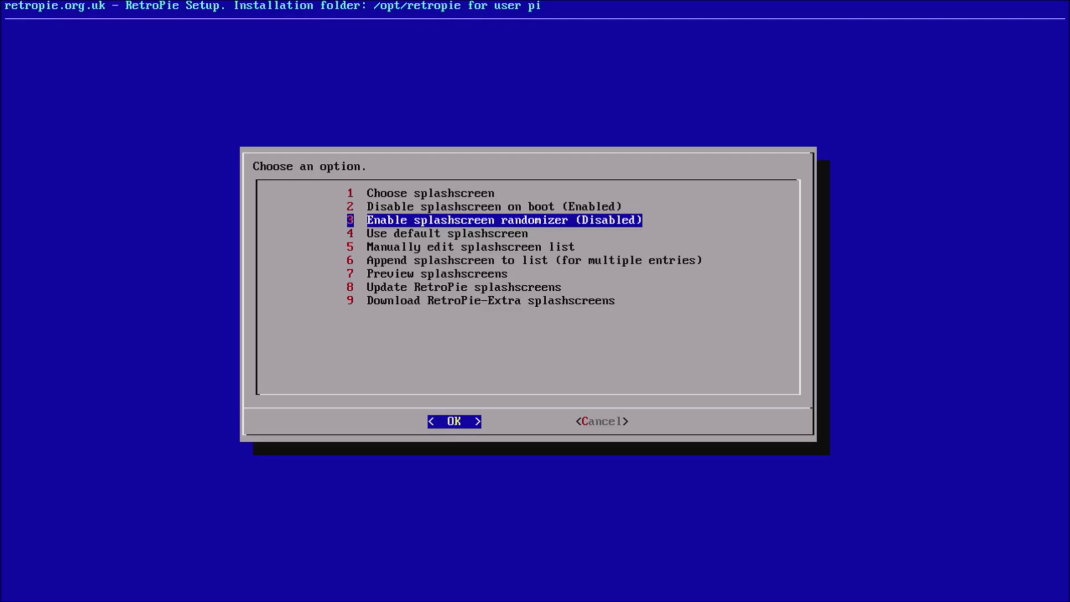
{"action": "key", "text": "Right"}
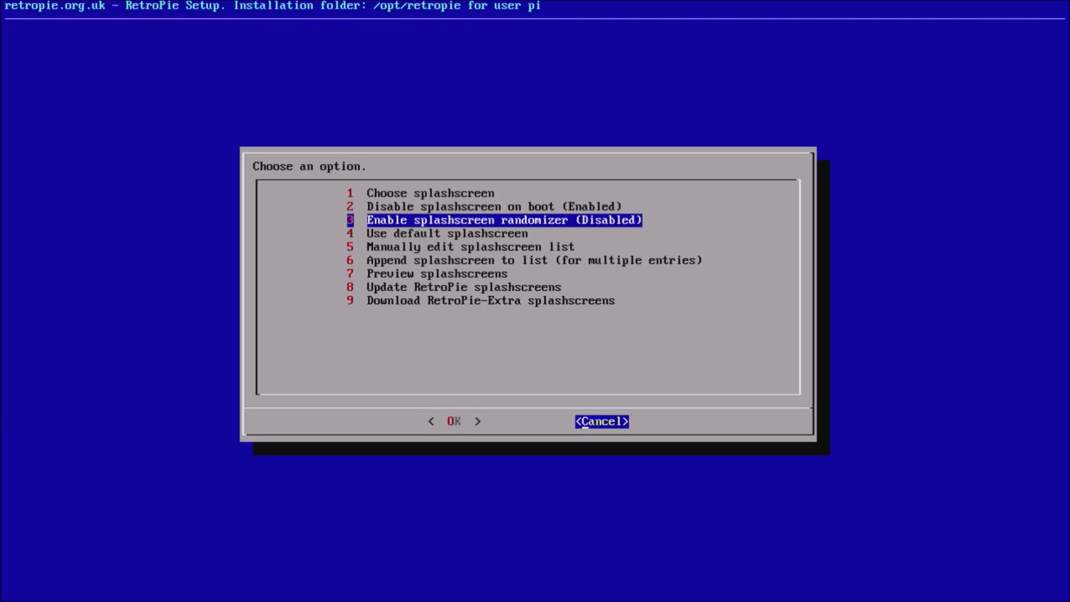
{"action": "key", "text": "Return"}
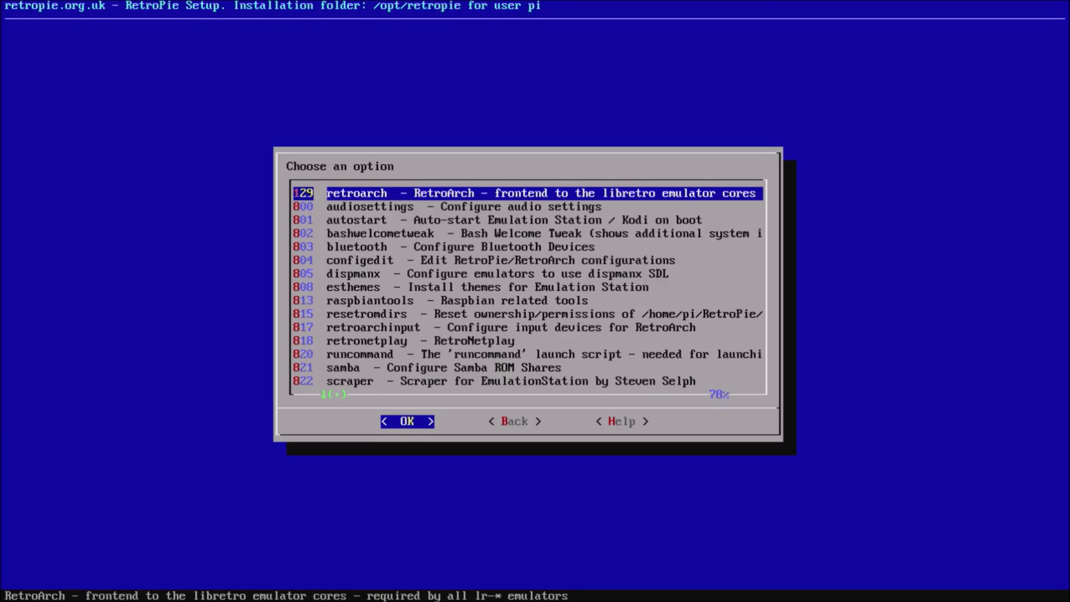
Leave Setup / Tools, check Update all installed packages in Manage Packages, then go Back.
{"action": "key", "text": "Right"}
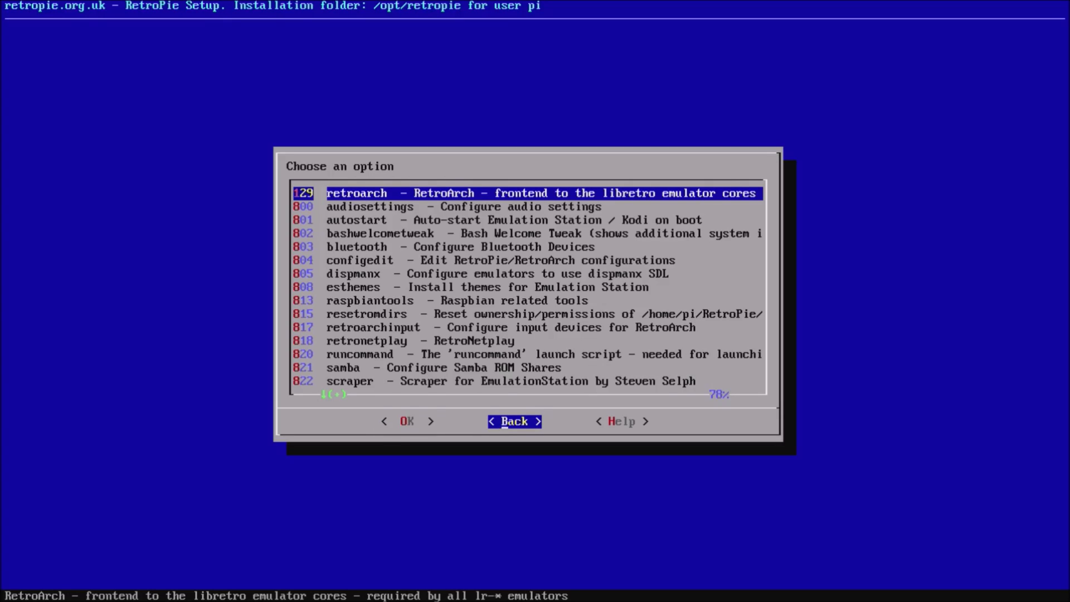
{"action": "key", "text": "Return"}
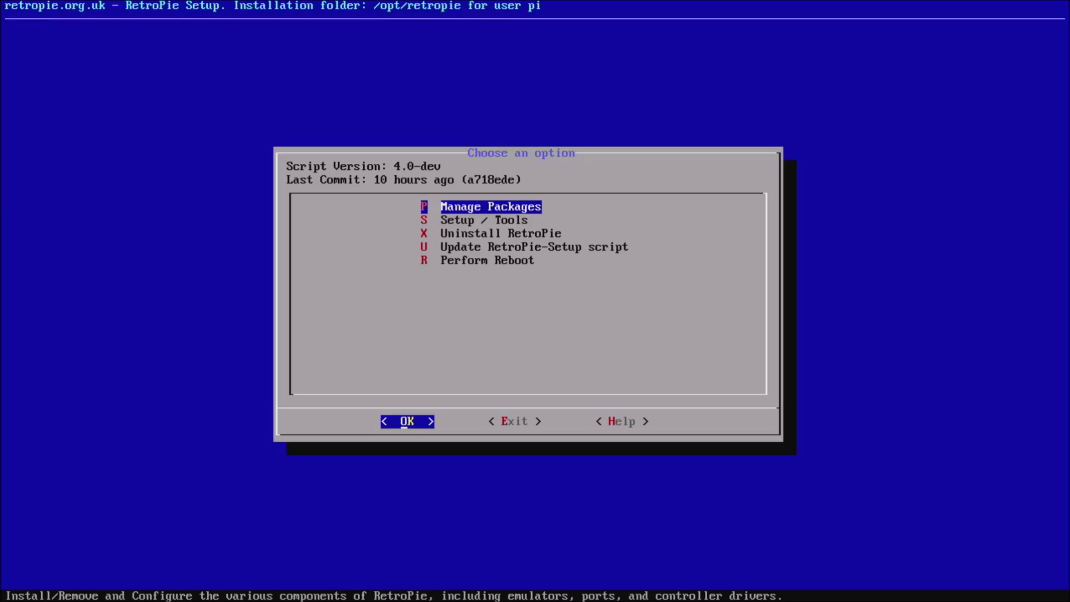
{"action": "key", "text": "Return"}
{"action": "key", "text": "Down"}
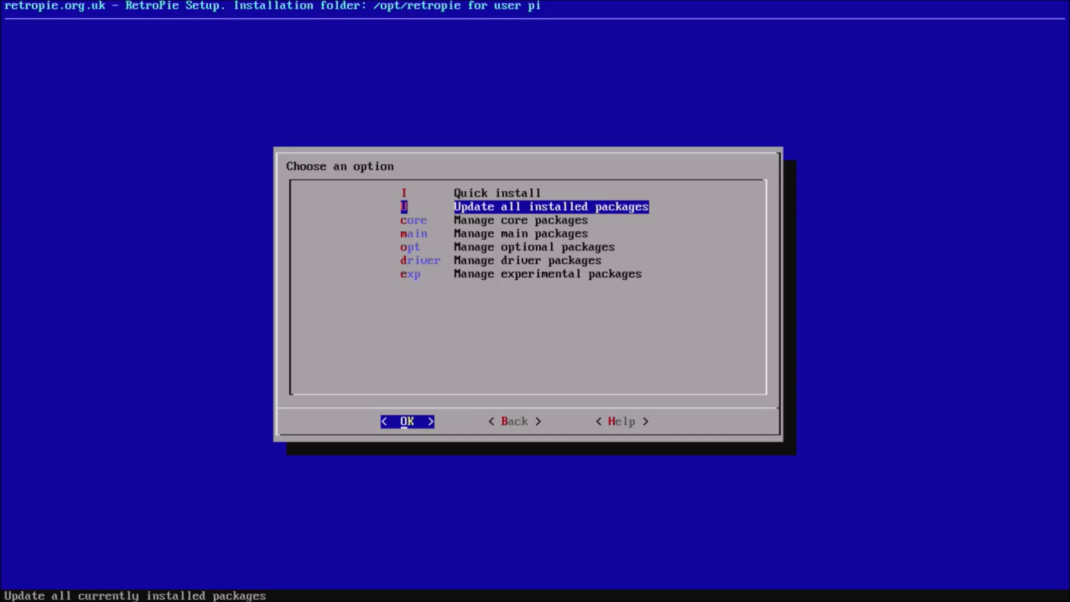
{"action": "key", "text": "Right"}
{"action": "key", "text": "Right"}
{"action": "key", "text": "Left"}
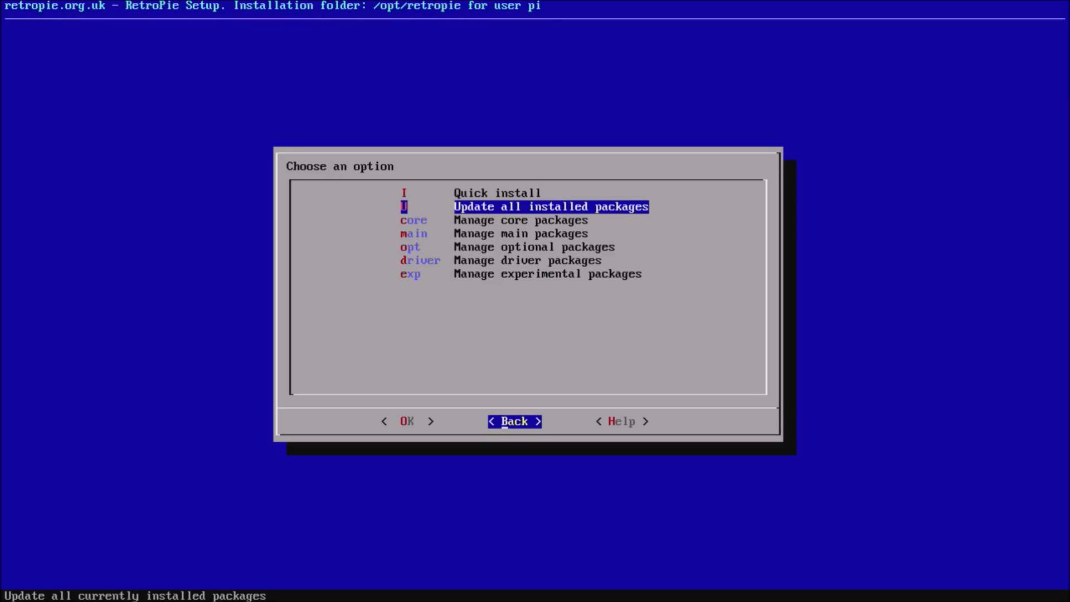
{"action": "key", "text": "Return"}
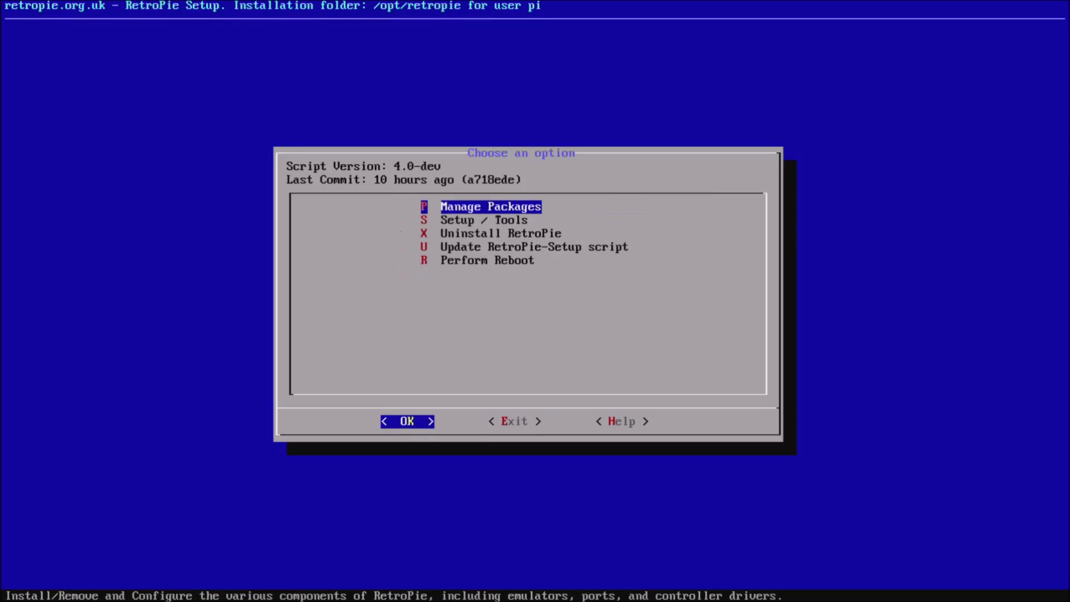